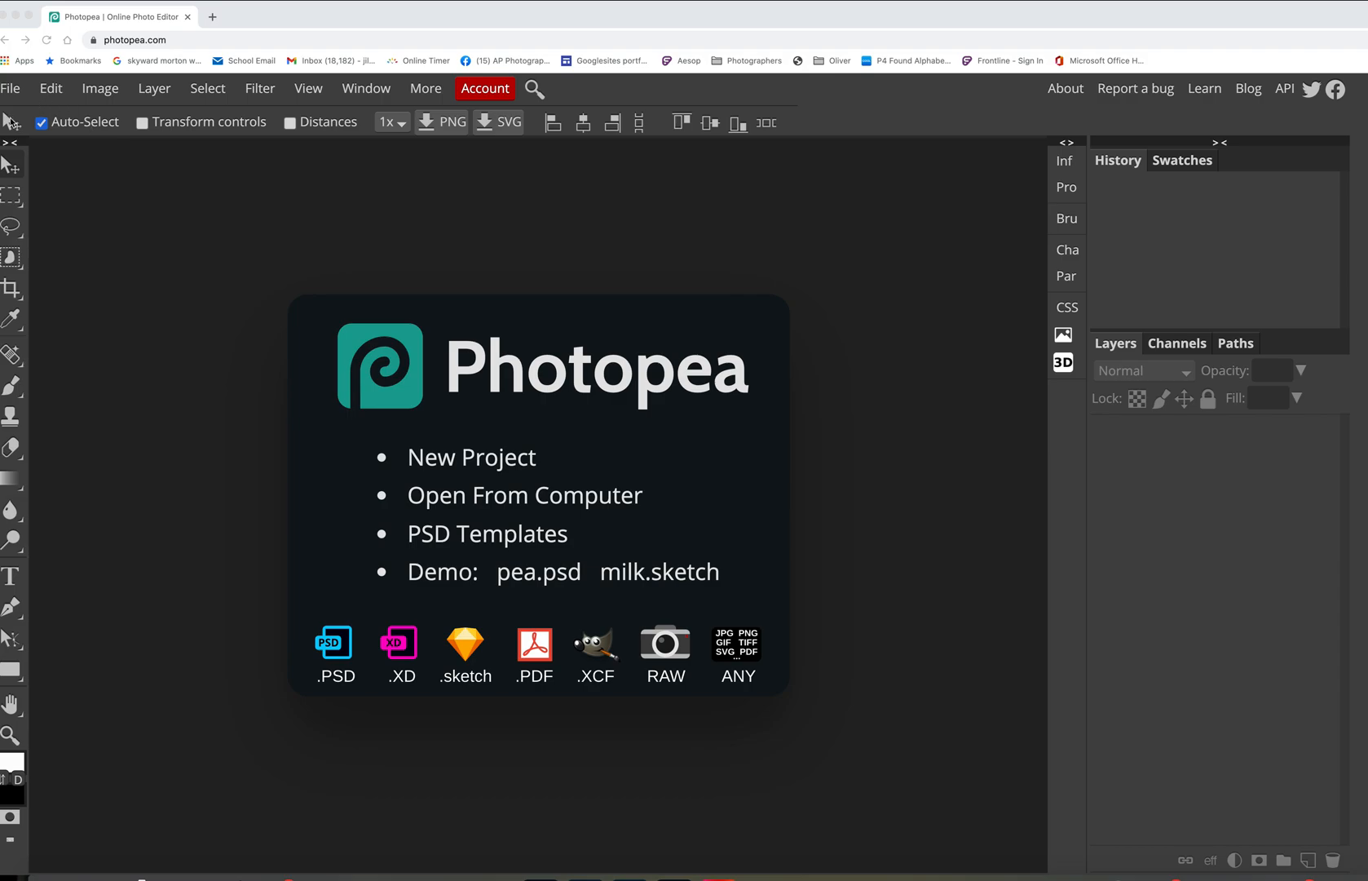
# Step: Open the portrait photo i-xtHZ35K-X5.jpg from the computer's Desktop folder
pyautogui.click(525, 499)
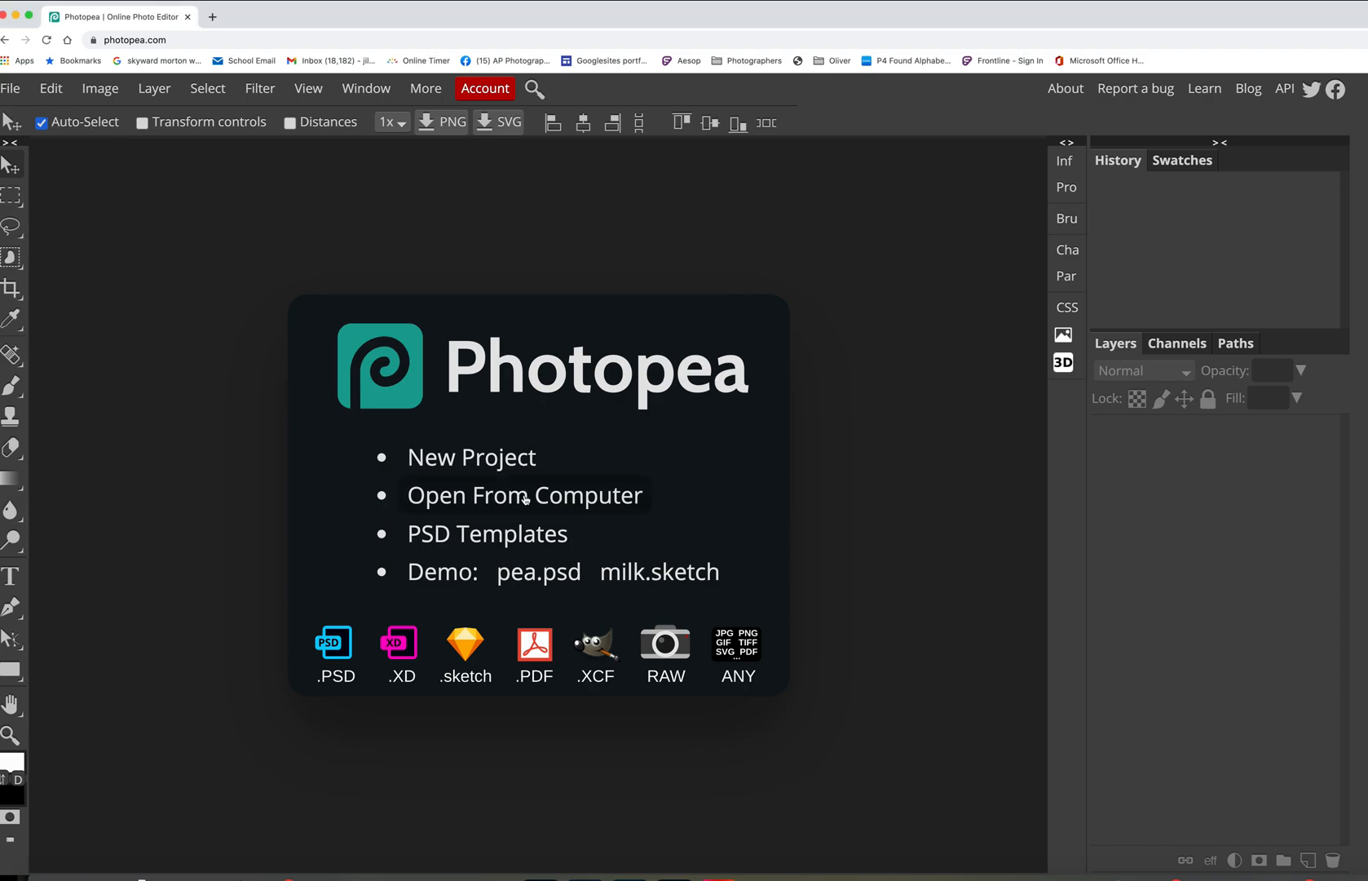
pyautogui.click(521, 499)
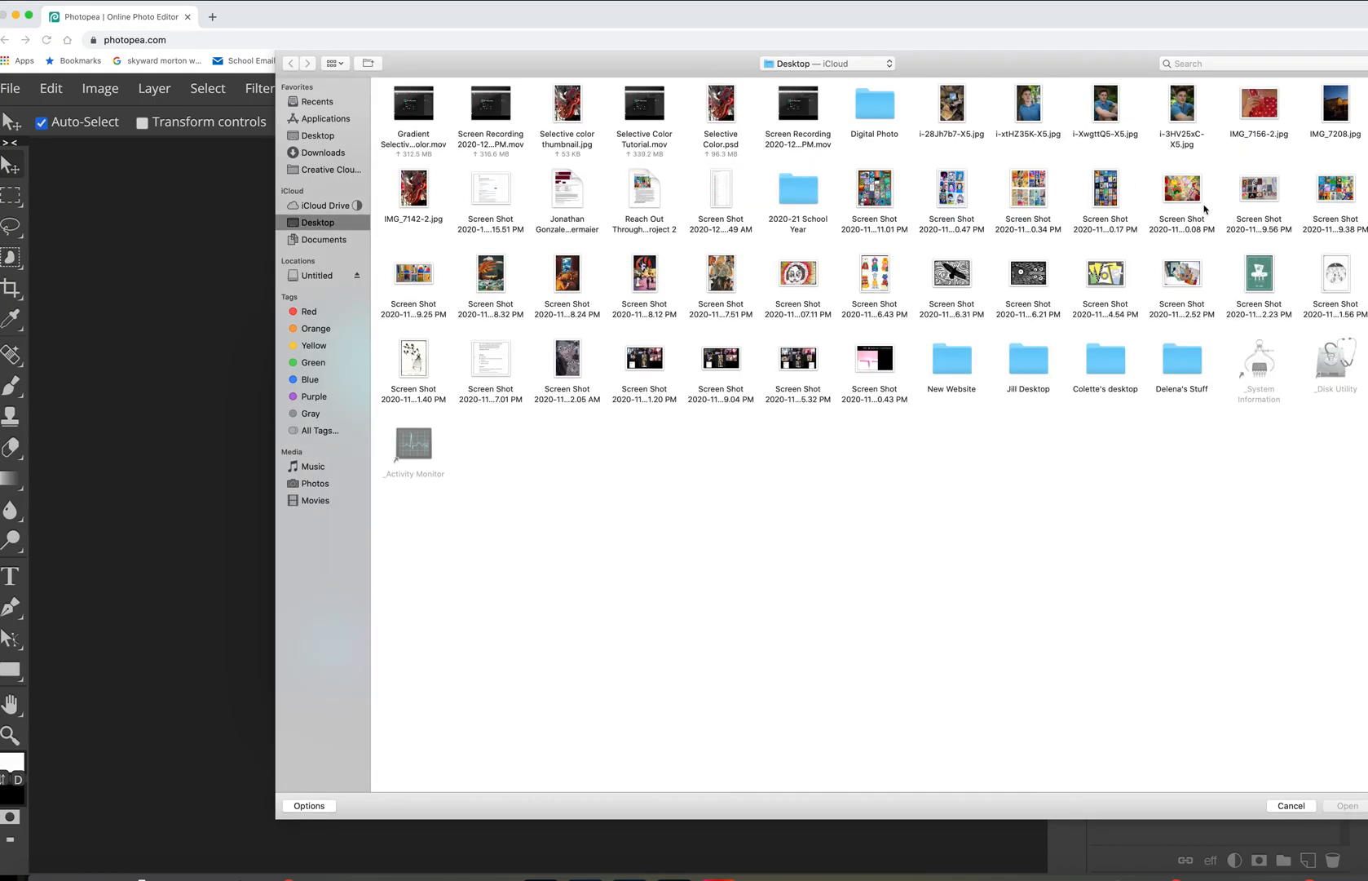
pyautogui.click(1035, 110)
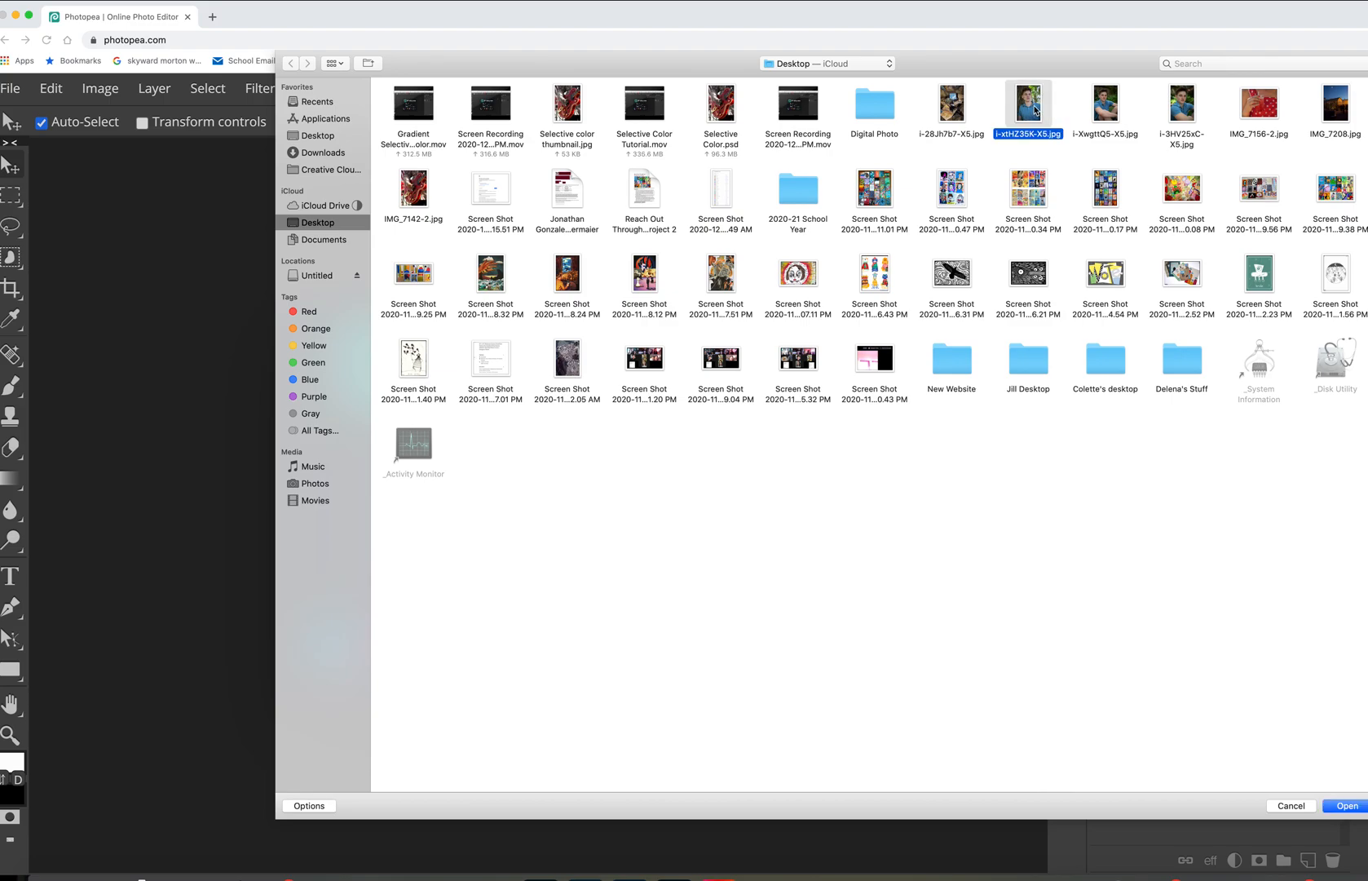
pyautogui.click(1347, 806)
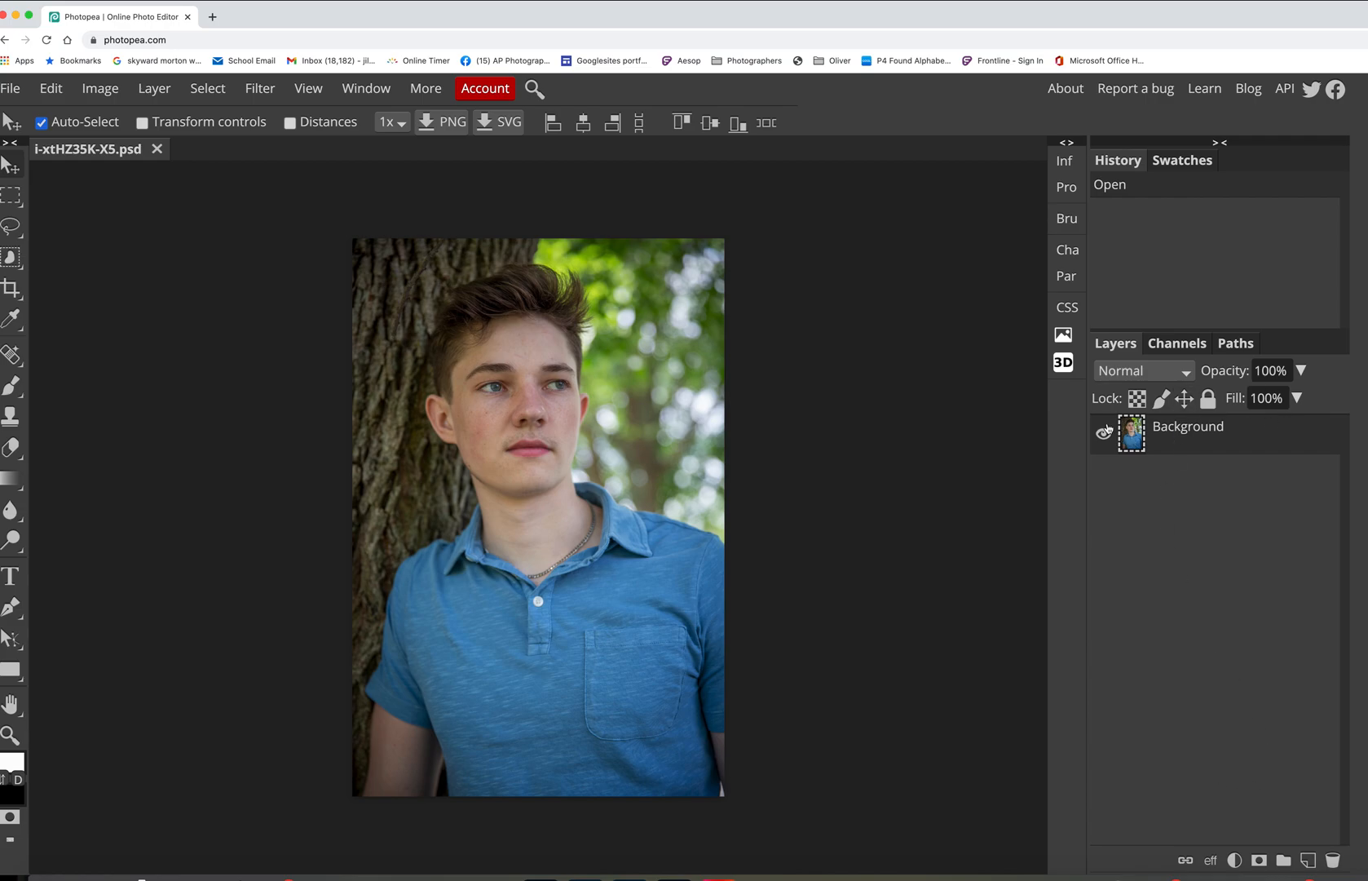
# Step: Add a Hue/Saturation adjustment layer above the photo and set its Hue to -139
pyautogui.click(1235, 860)
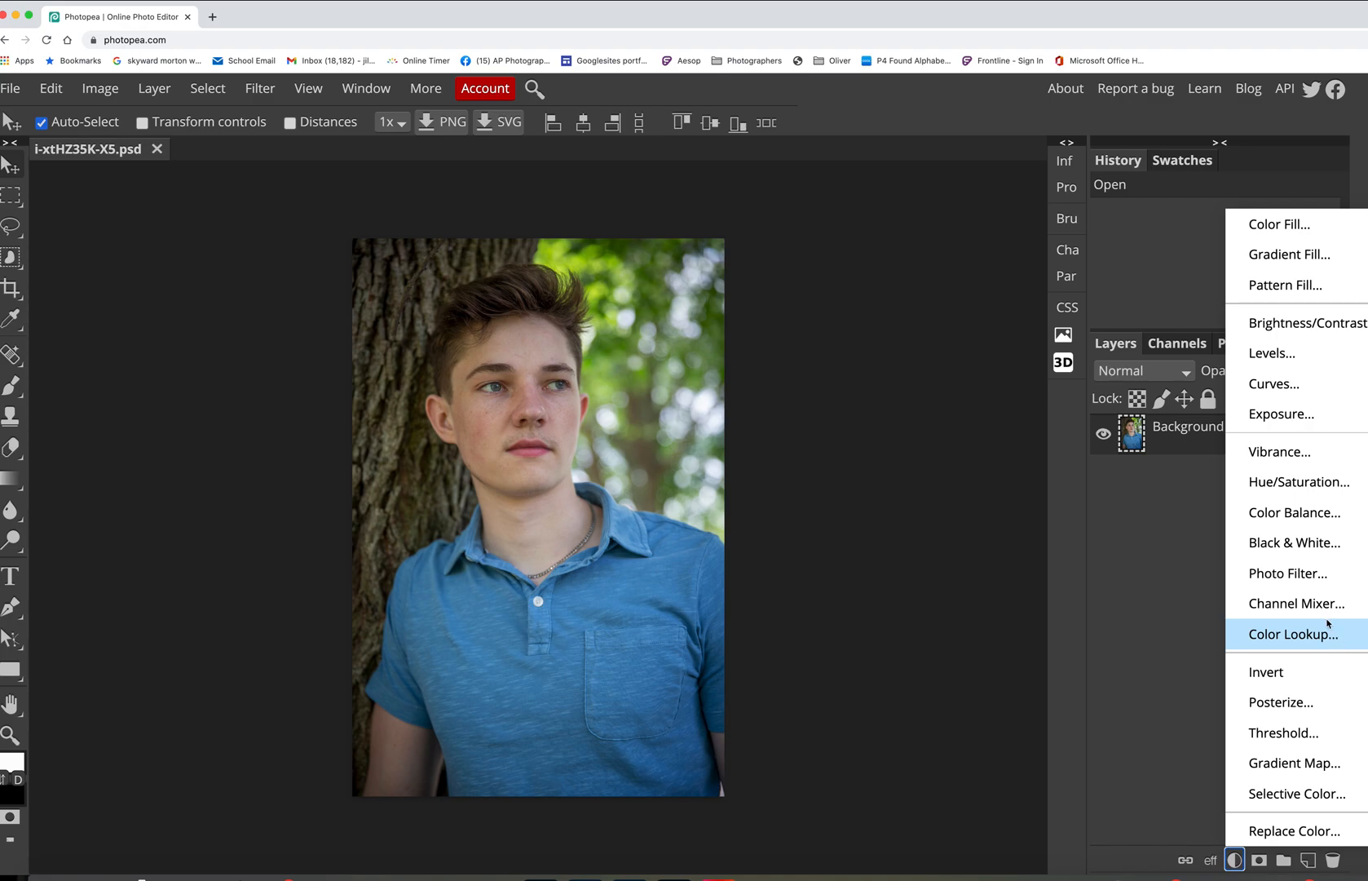
pyautogui.click(1315, 482)
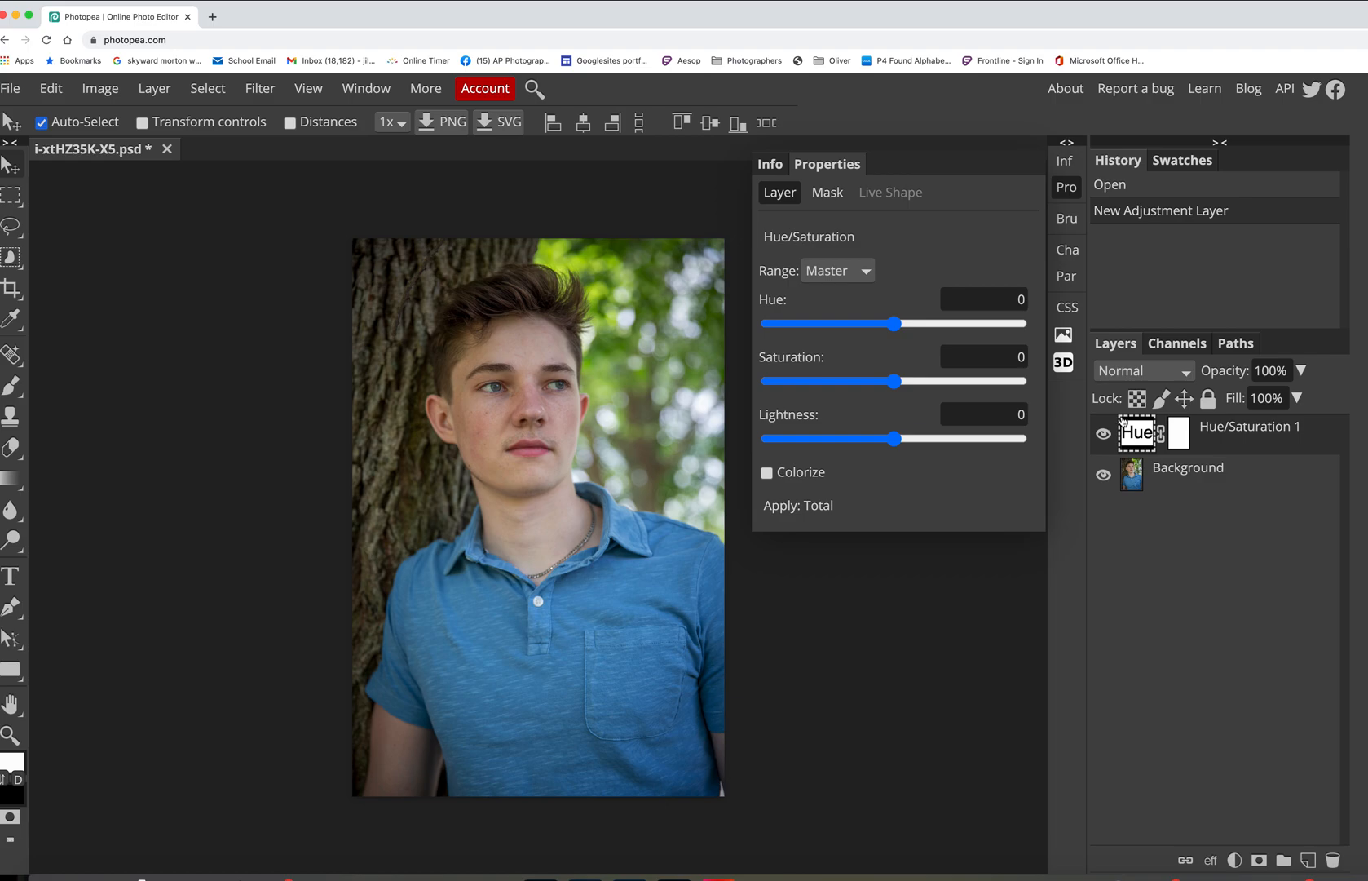
pyautogui.moveTo(895, 326); pyautogui.dragTo(797, 340)
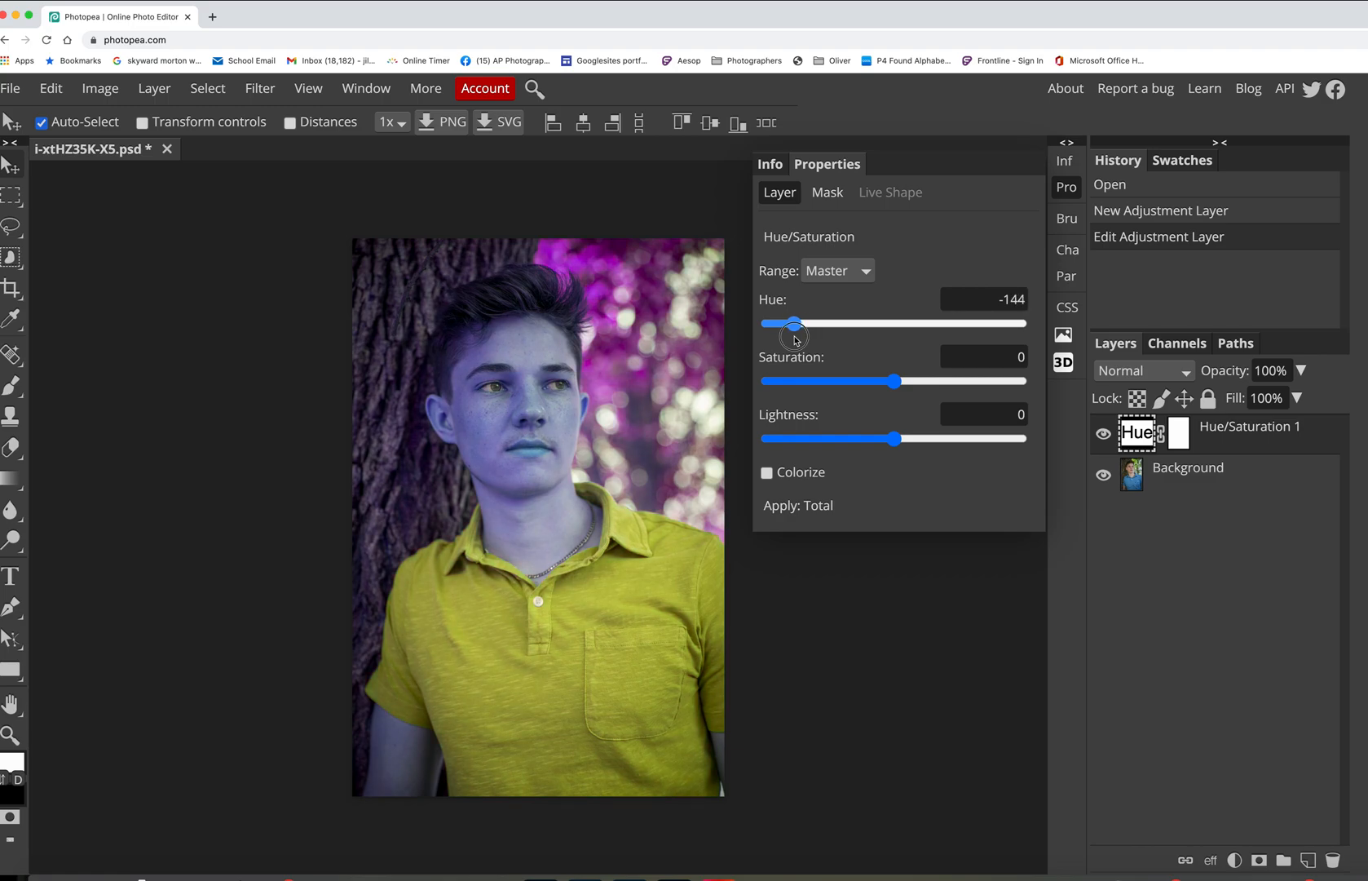
pyautogui.moveTo(796, 339); pyautogui.dragTo(798, 338)
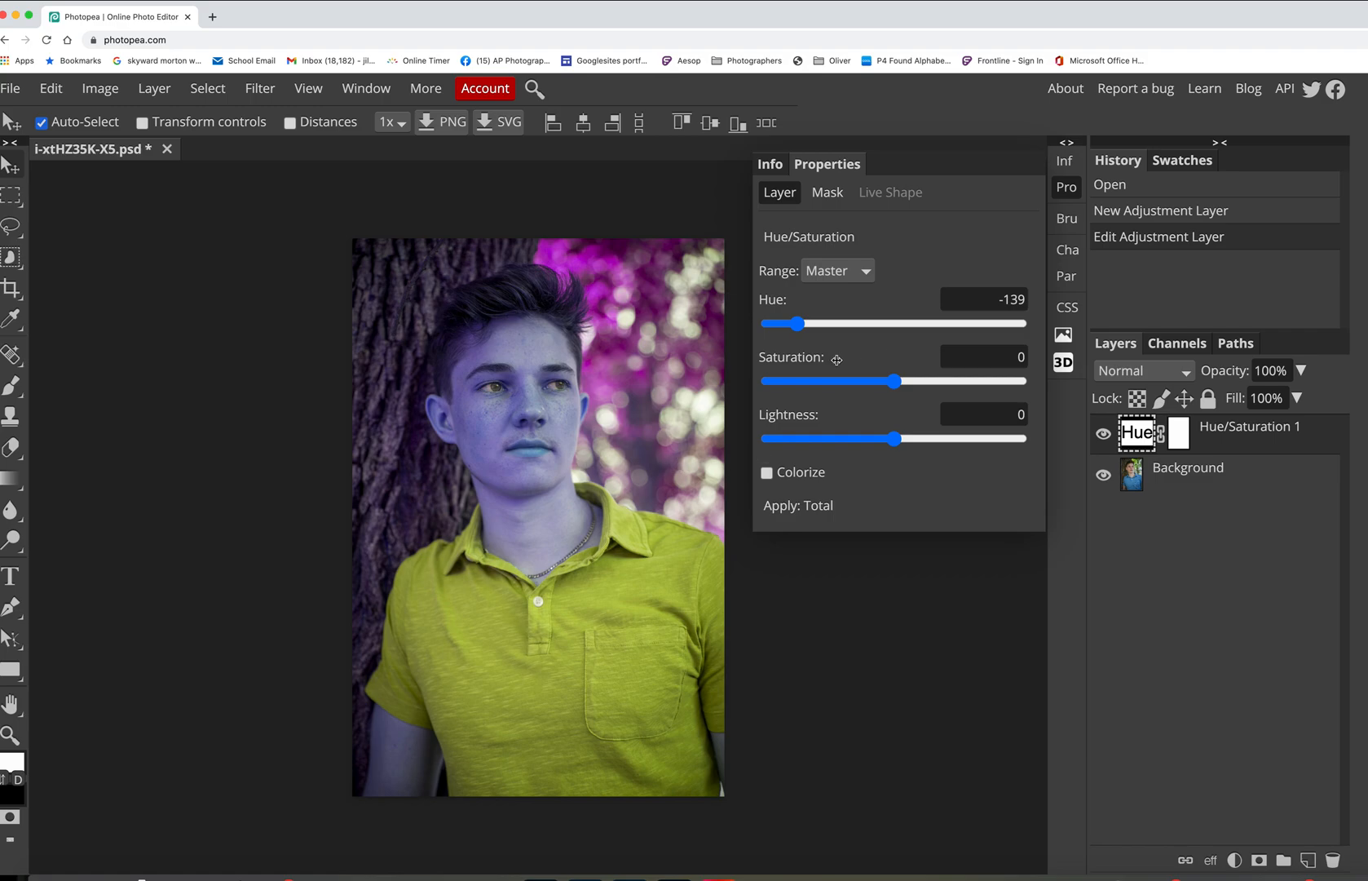
# Step: Target the Hue/Saturation layer mask with the Brush tool, lower the brush hardness and enlarge the brush to 700 px
pyautogui.click(1179, 436)
pyautogui.click(13, 388)
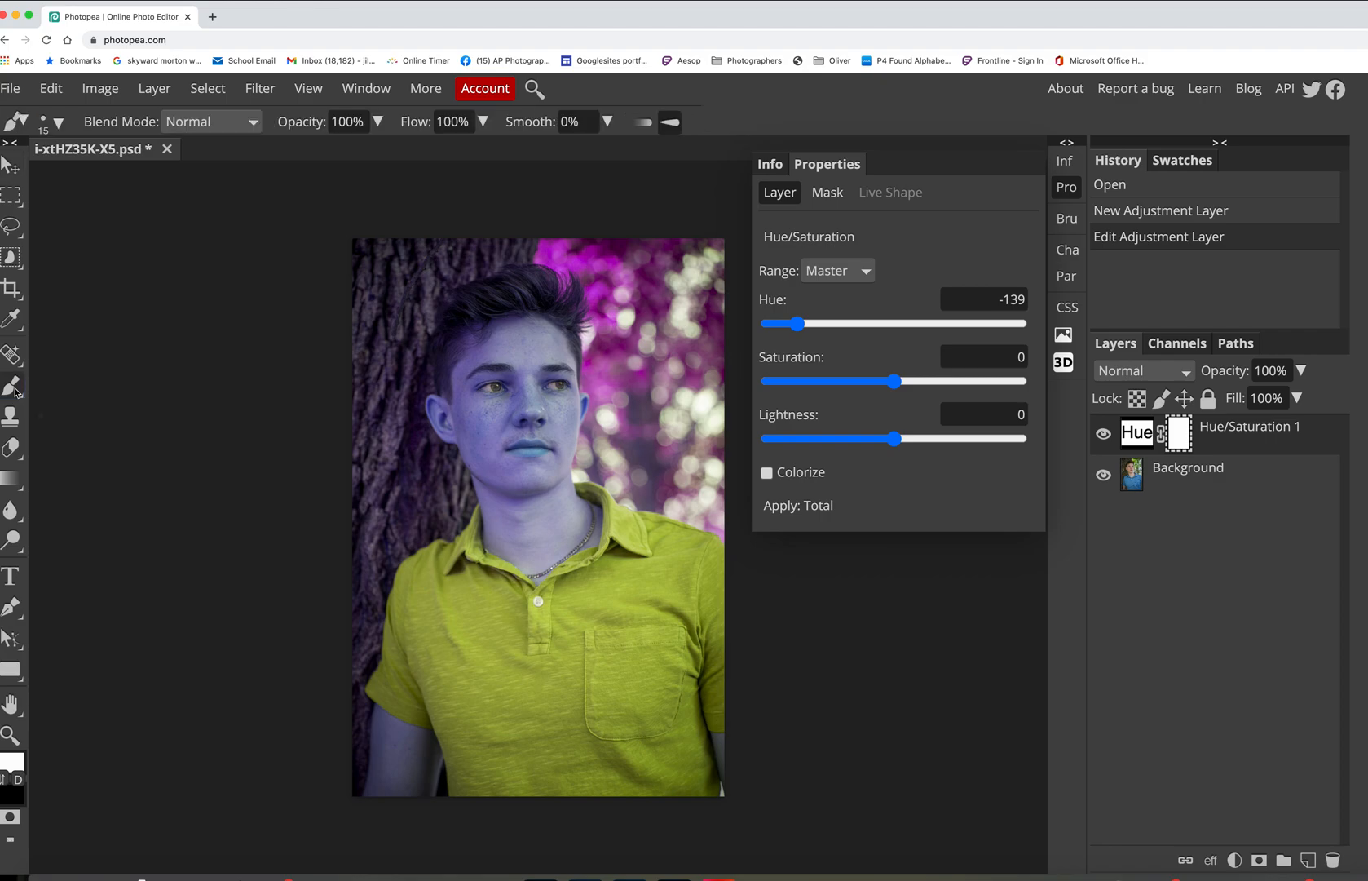
pyautogui.click(52, 122)
pyautogui.moveTo(258, 222)
pyautogui.mouseDown()
pyautogui.moveTo(203, 225)
pyautogui.moveTo(218, 226)
pyautogui.mouseUp()
pyautogui.click(223, 463)
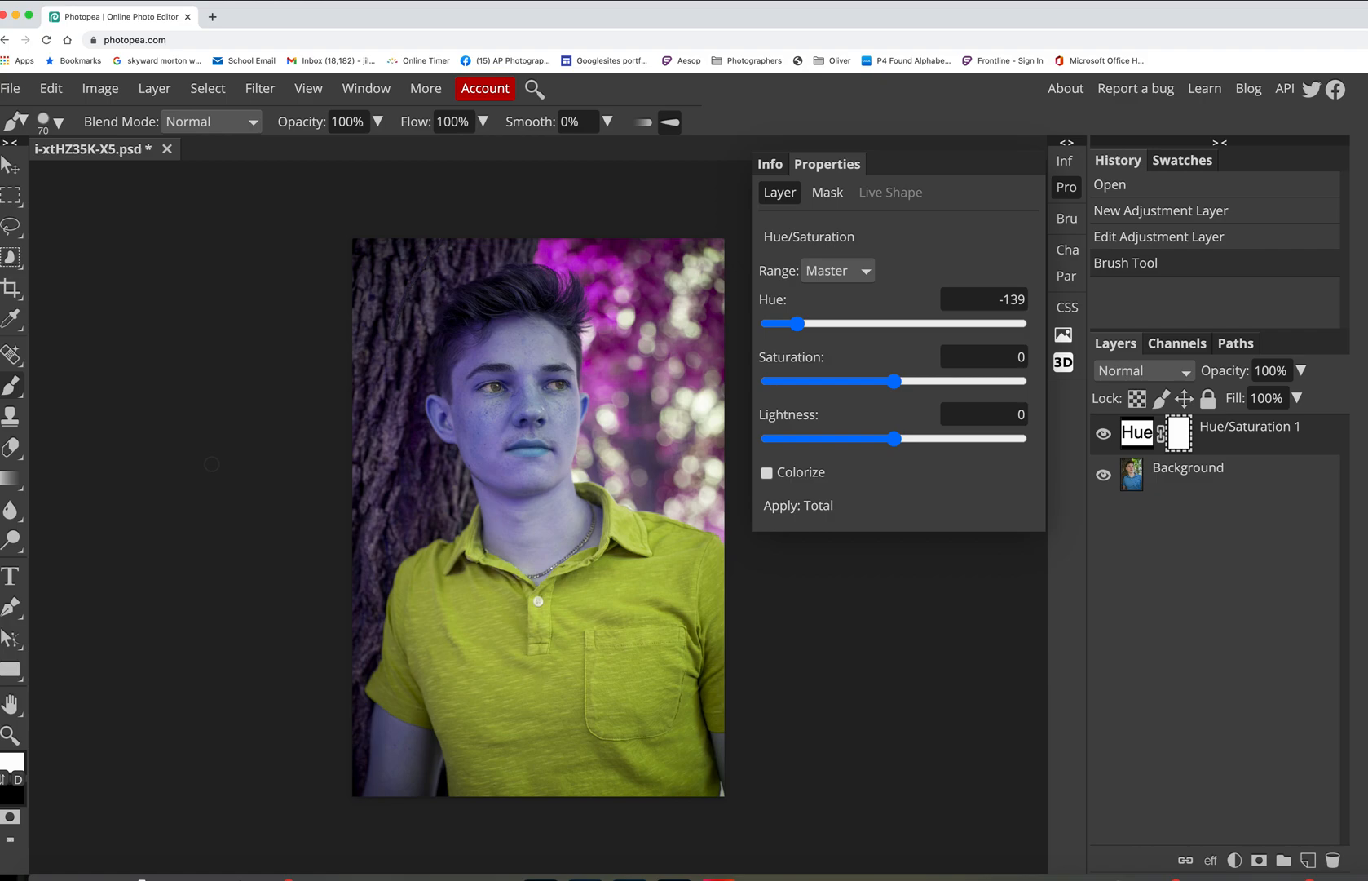
pyautogui.press(']')
pyautogui.press(']')
pyautogui.press(']')
pyautogui.click(397, 261)
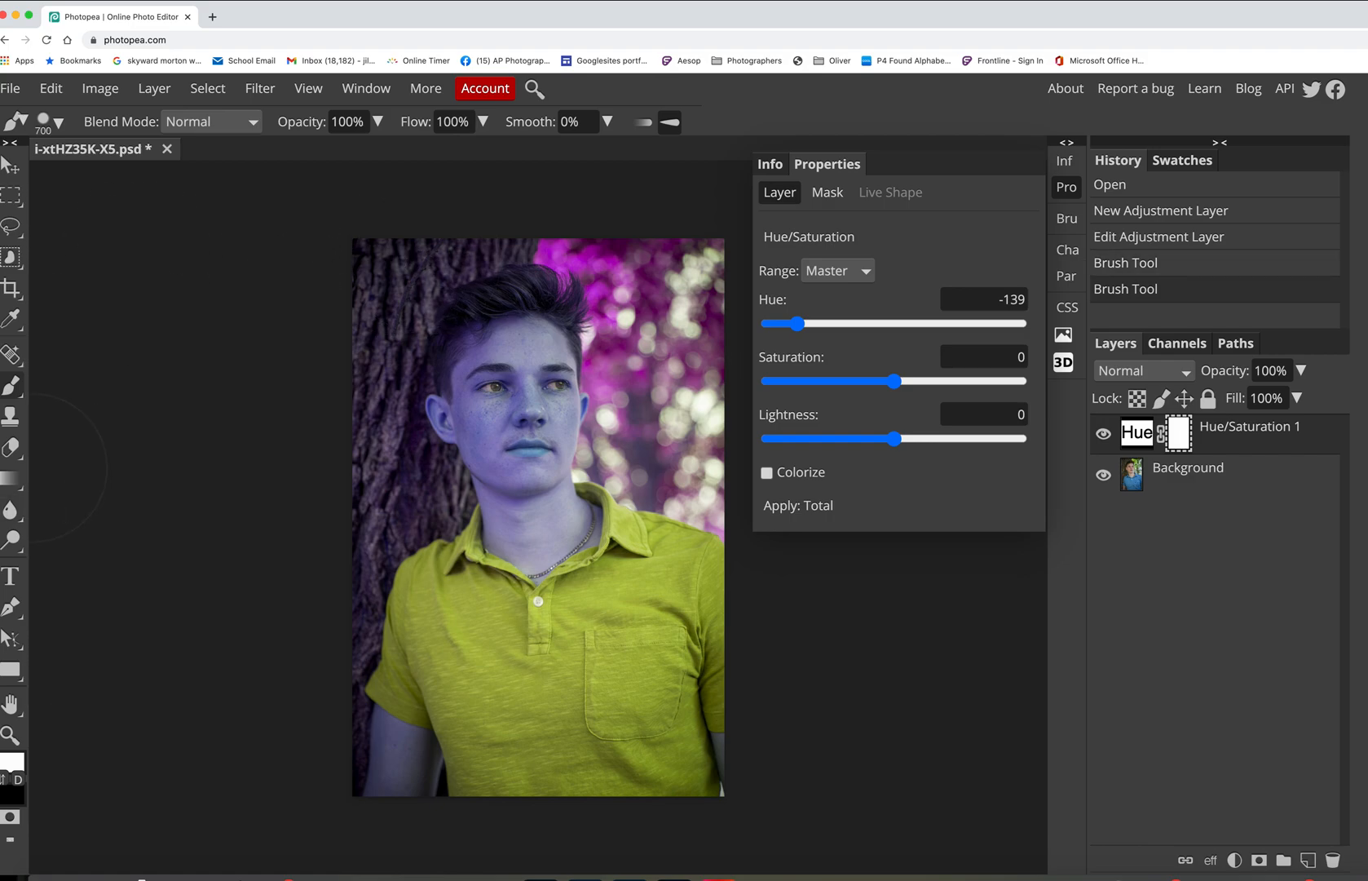
# Step: Paint black on the mask over the hair, tree trunk, green background and bare arm to remove the hue shift there
pyautogui.click(4, 778)
pyautogui.moveTo(432, 247)
pyautogui.mouseDown()
pyautogui.moveTo(373, 283)
pyautogui.moveTo(367, 307)
pyautogui.moveTo(486, 230)
pyautogui.moveTo(523, 235)
pyautogui.moveTo(498, 268)
pyautogui.moveTo(548, 278)
pyautogui.moveTo(535, 287)
pyautogui.moveTo(508, 278)
pyautogui.moveTo(588, 252)
pyautogui.moveTo(629, 264)
pyautogui.moveTo(683, 336)
pyautogui.moveTo(684, 406)
pyautogui.moveTo(714, 447)
pyautogui.mouseUp()
pyautogui.moveTo(371, 343); pyautogui.dragTo(386, 424)
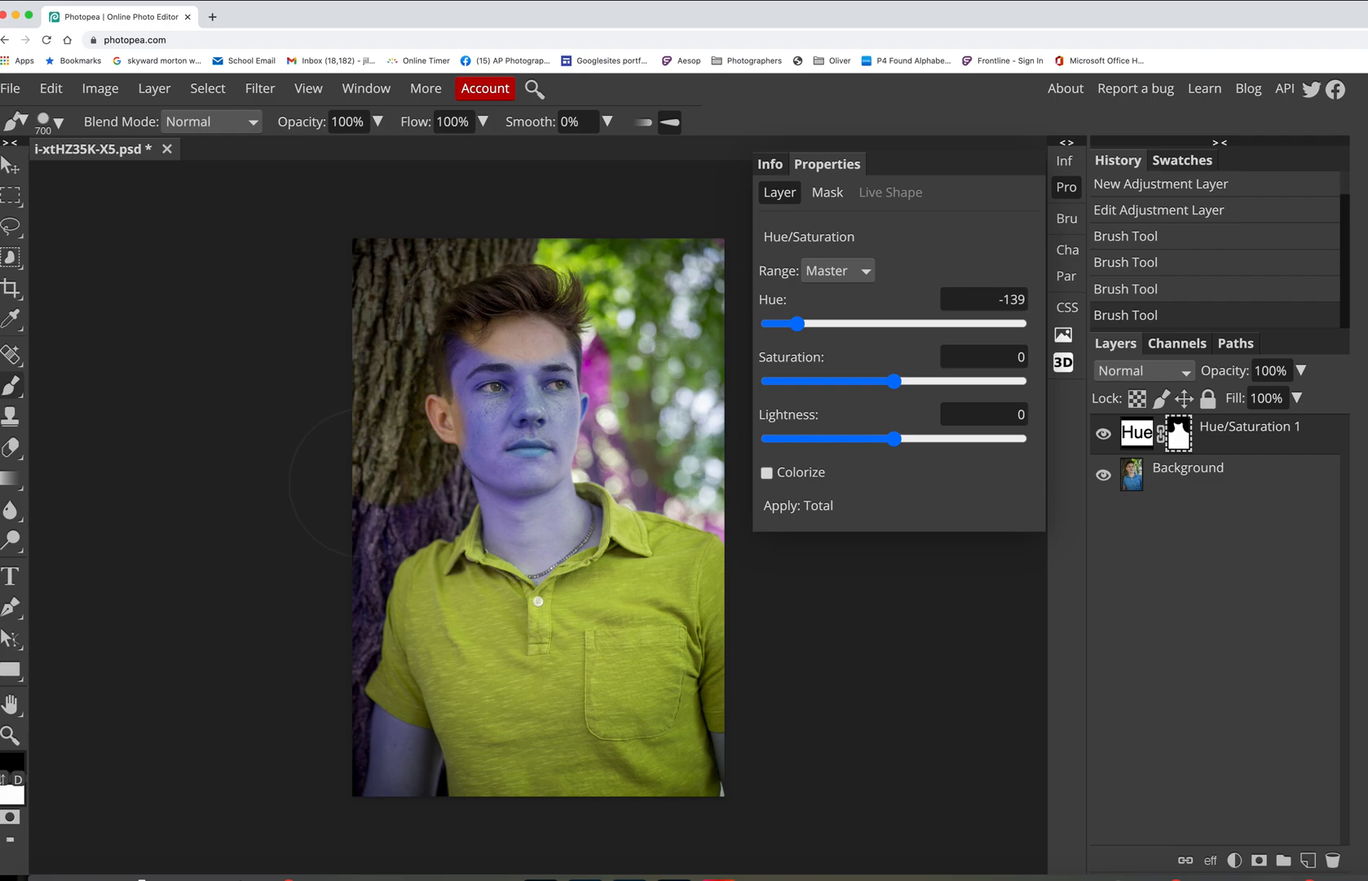
pyautogui.moveTo(363, 481); pyautogui.dragTo(328, 571)
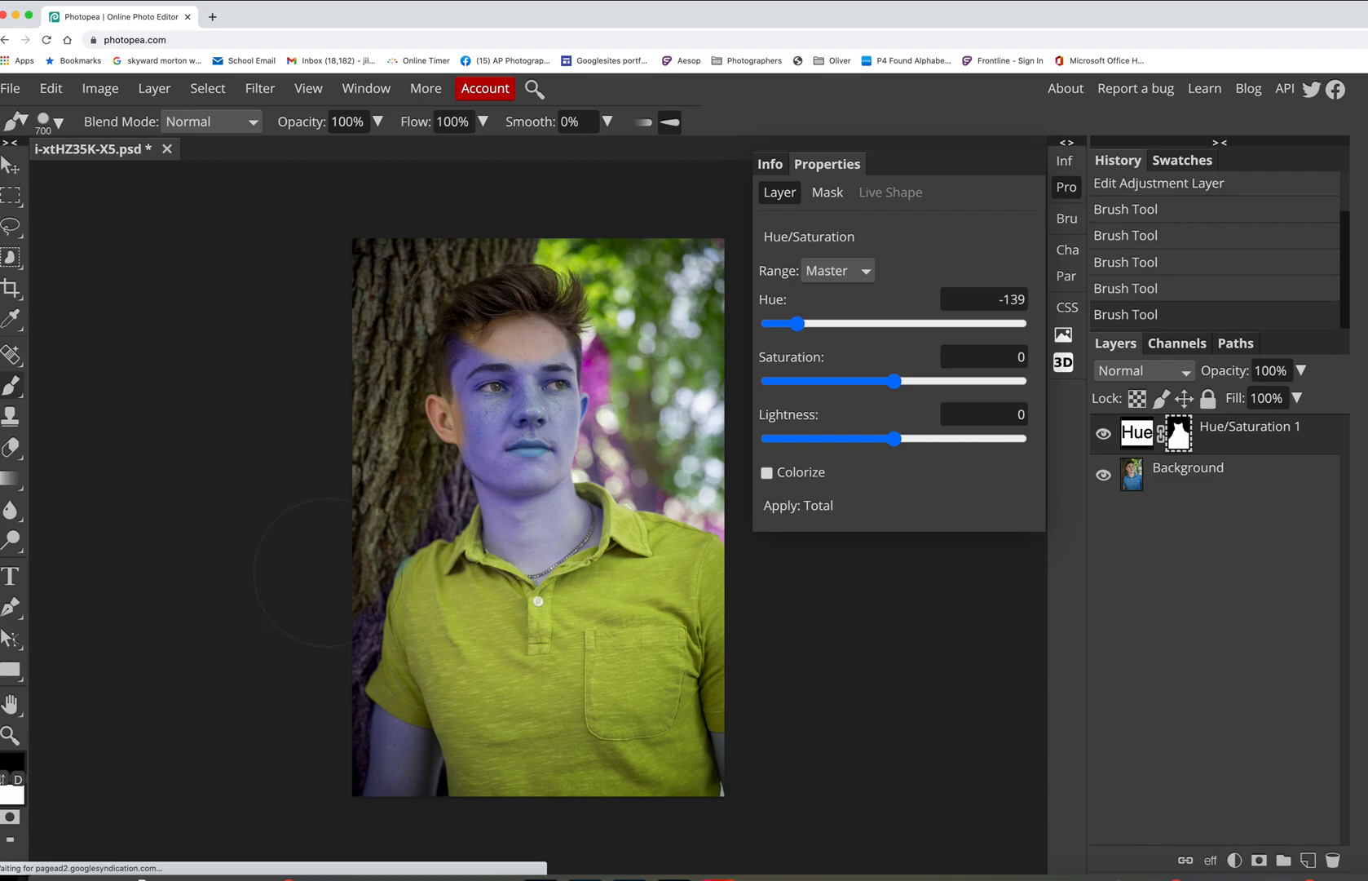
pyautogui.click(294, 644)
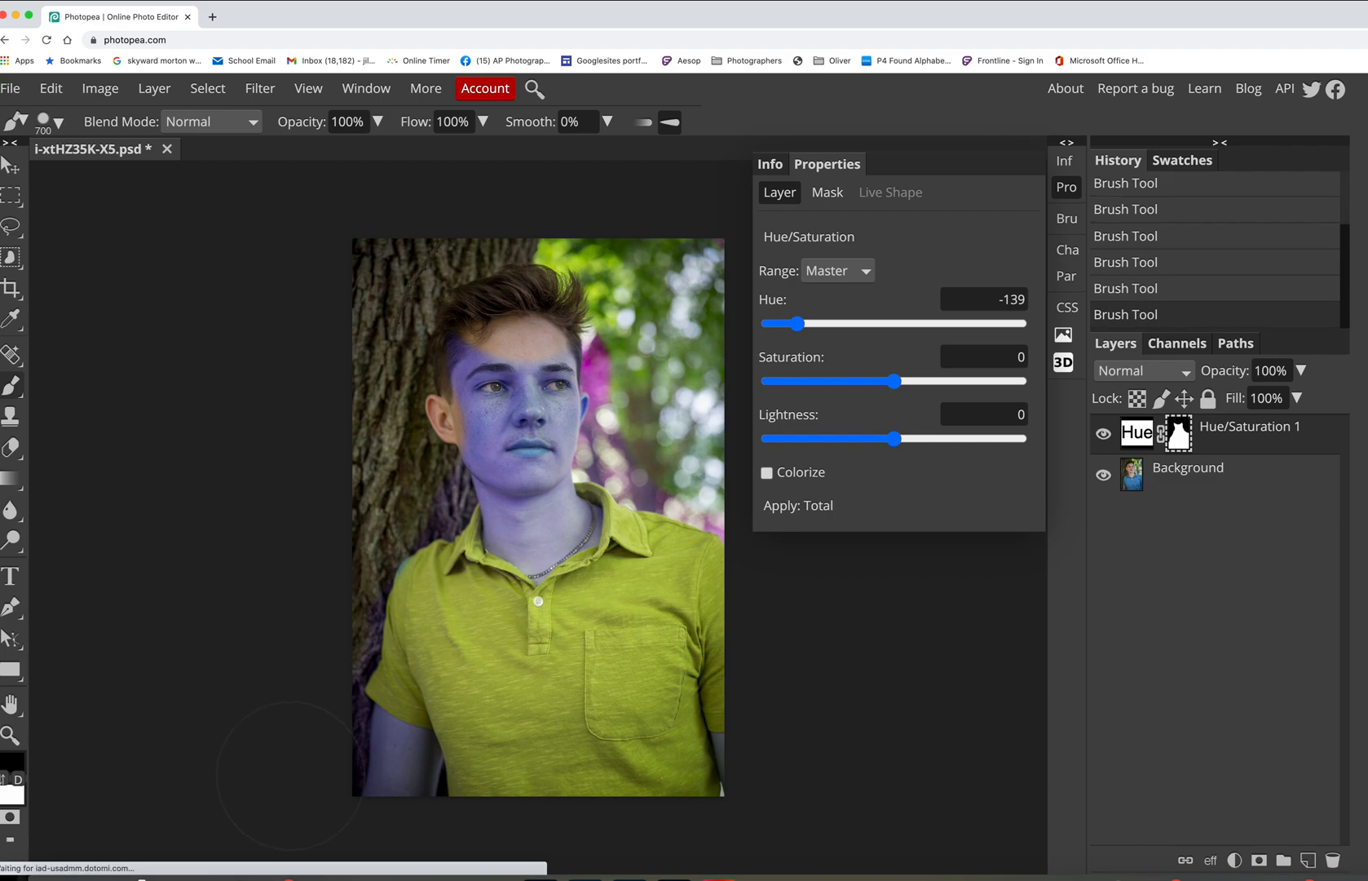
pyautogui.click(354, 803)
pyautogui.click(364, 789)
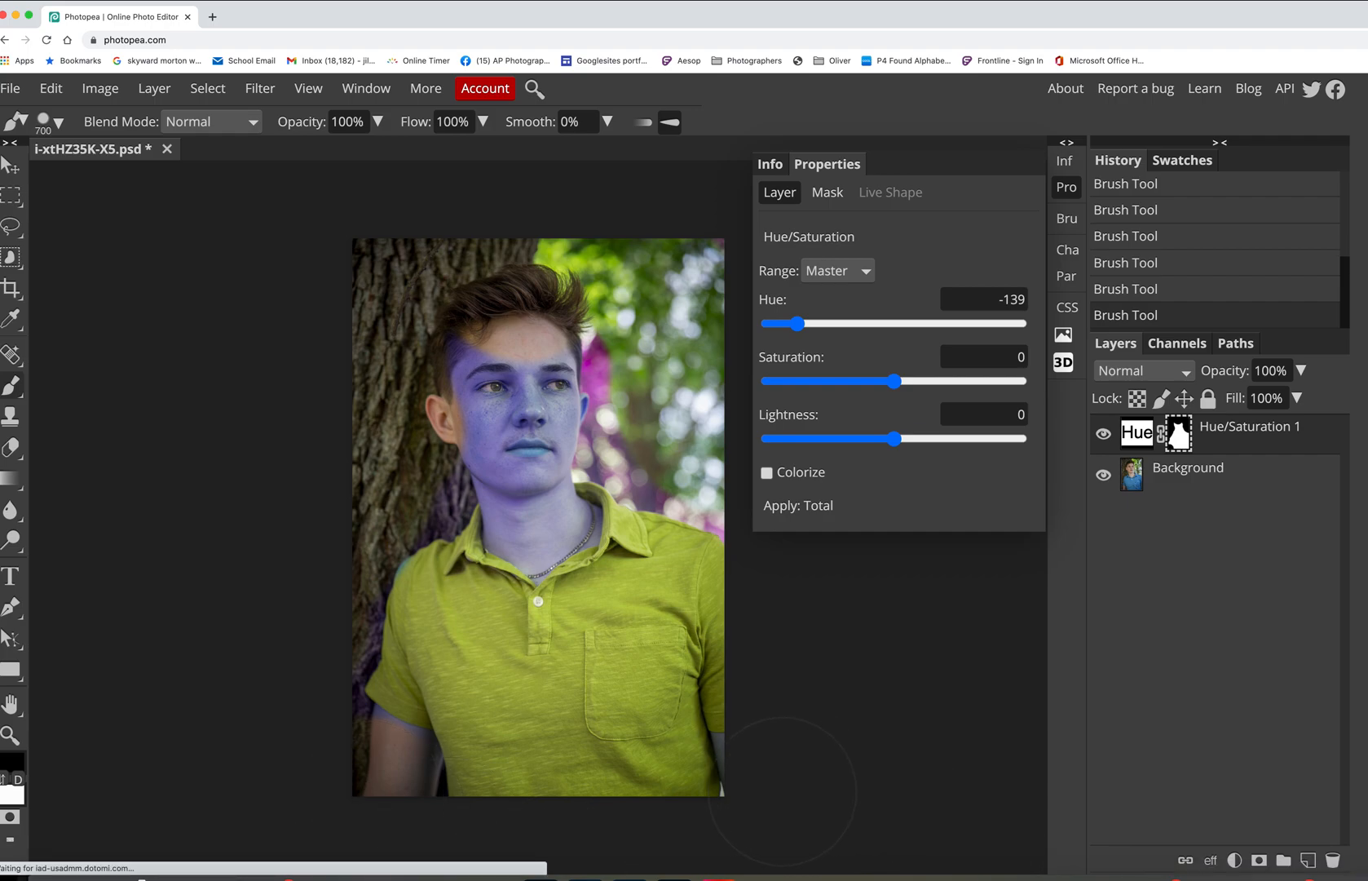
pyautogui.click(666, 365)
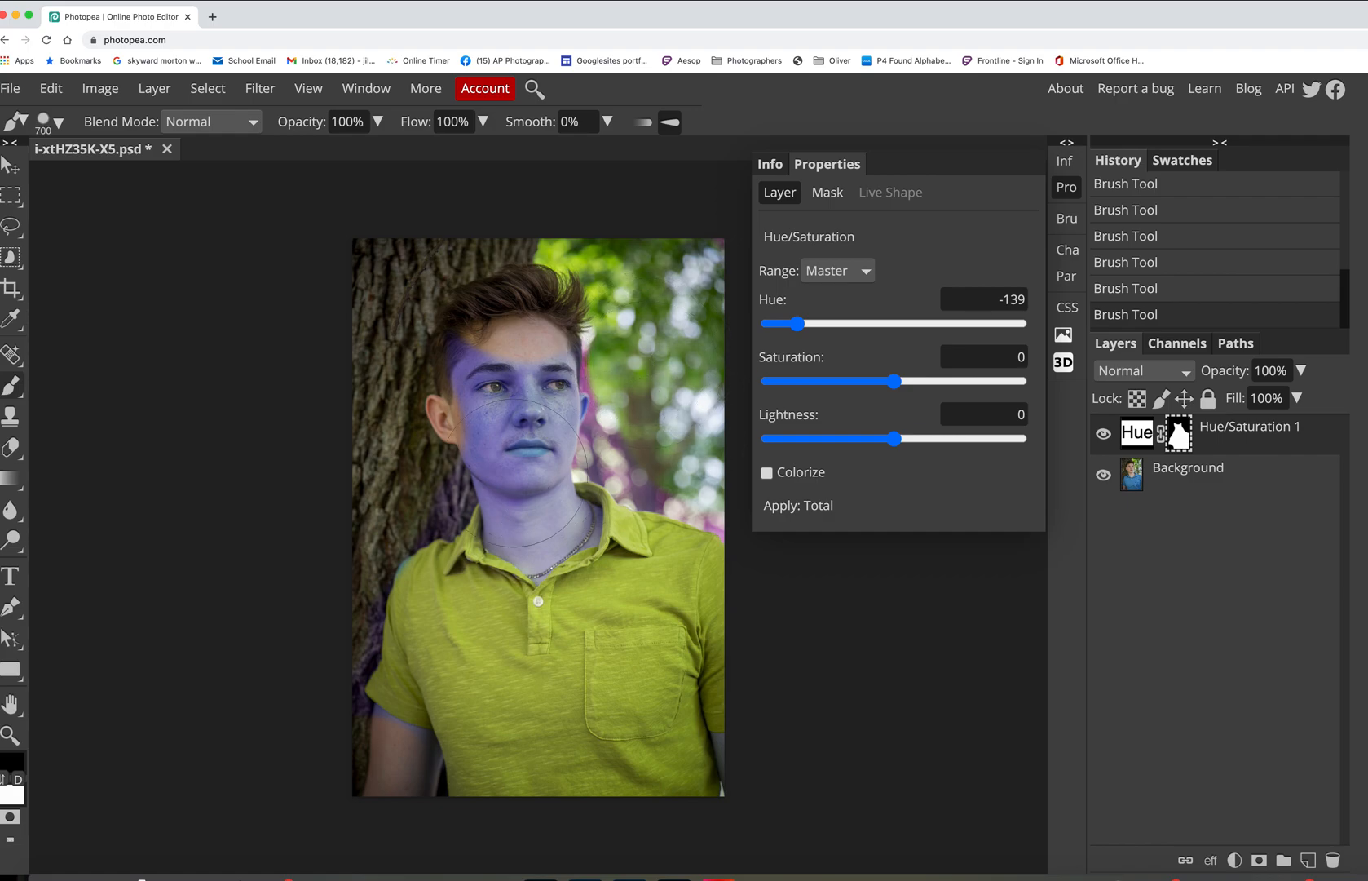
# Step: Reduce the brush to 100 px and paint the hue shift off the forehead, nose, mouth and shaded cheek
pyautogui.press('[')
pyautogui.press('[')
pyautogui.press('[')
pyautogui.press('[')
pyautogui.click(505, 366)
pyautogui.moveTo(519, 374)
pyautogui.mouseDown()
pyautogui.moveTo(522, 453)
pyautogui.moveTo(535, 452)
pyautogui.moveTo(509, 435)
pyautogui.moveTo(521, 398)
pyautogui.moveTo(473, 397)
pyautogui.moveTo(458, 383)
pyautogui.moveTo(493, 368)
pyautogui.mouseUp()
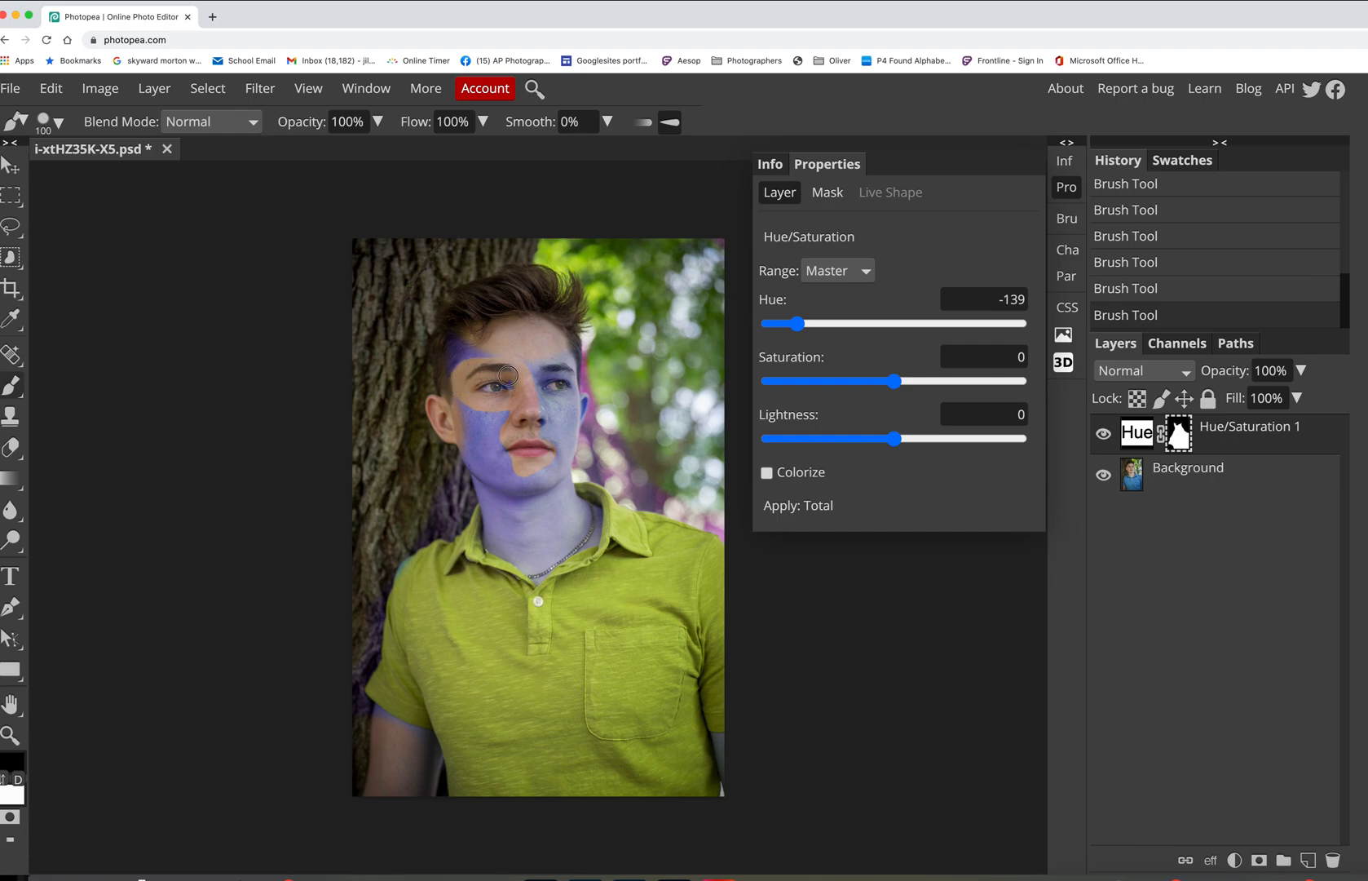
pyautogui.moveTo(521, 384)
pyautogui.mouseDown()
pyautogui.moveTo(462, 344)
pyautogui.moveTo(442, 388)
pyautogui.moveTo(454, 335)
pyautogui.moveTo(443, 417)
pyautogui.moveTo(470, 442)
pyautogui.moveTo(470, 412)
pyautogui.moveTo(485, 427)
pyautogui.moveTo(496, 415)
pyautogui.moveTo(477, 414)
pyautogui.moveTo(540, 425)
pyautogui.moveTo(503, 414)
pyautogui.moveTo(512, 406)
pyautogui.moveTo(482, 422)
pyautogui.moveTo(451, 397)
pyautogui.moveTo(507, 464)
pyautogui.moveTo(469, 455)
pyautogui.moveTo(442, 500)
pyautogui.moveTo(446, 528)
pyautogui.moveTo(464, 487)
pyautogui.moveTo(384, 566)
pyautogui.moveTo(337, 649)
pyautogui.moveTo(338, 669)
pyautogui.moveTo(374, 625)
pyautogui.moveTo(370, 722)
pyautogui.mouseUp()
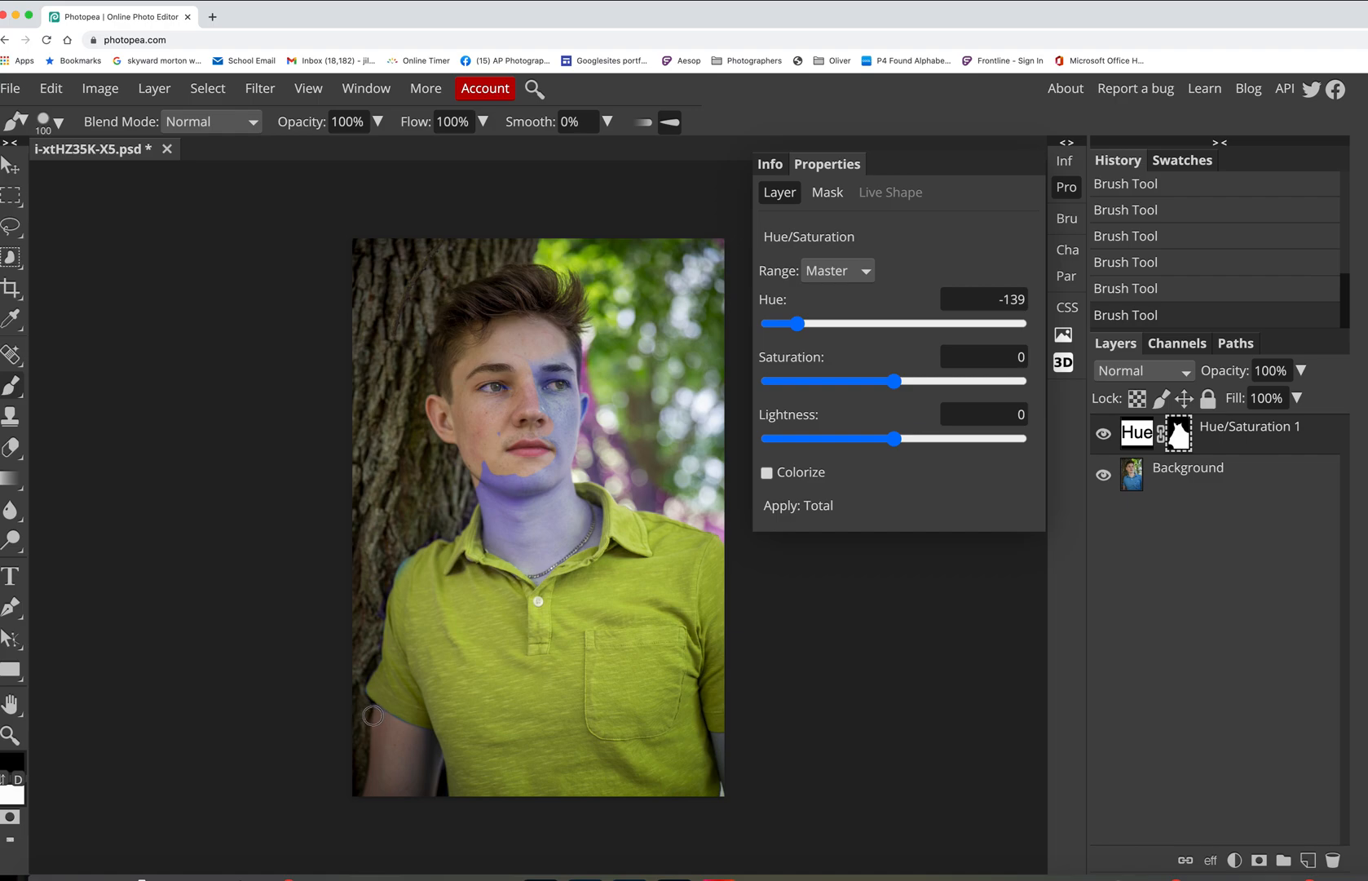
# Step: Paint black on the mask over the arm beside the tree, the neck and the rest of the face
pyautogui.click(415, 741)
pyautogui.moveTo(374, 717); pyautogui.dragTo(357, 706)
pyautogui.moveTo(519, 472)
pyautogui.mouseDown()
pyautogui.moveTo(485, 475)
pyautogui.moveTo(495, 517)
pyautogui.mouseUp()
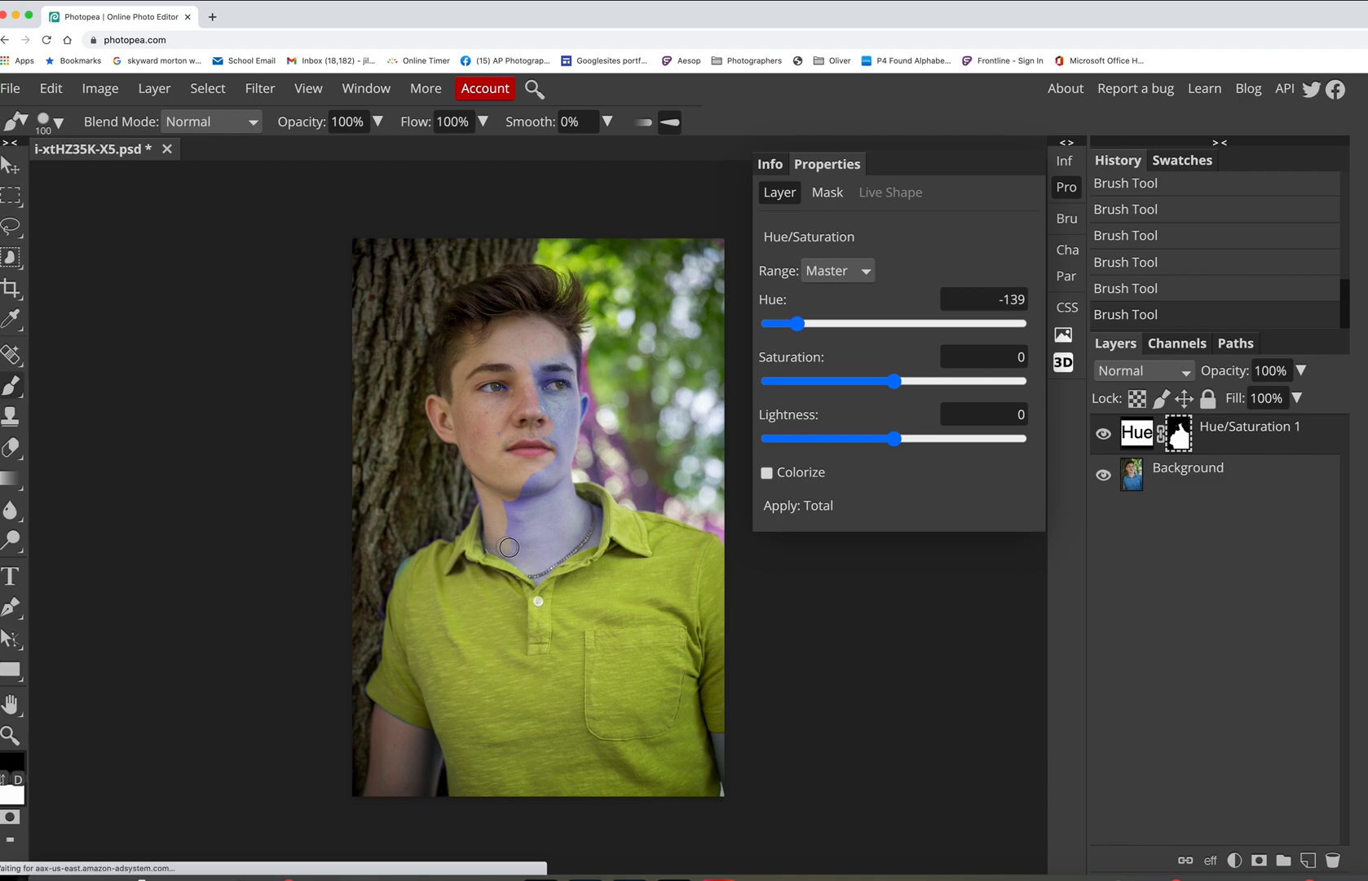
pyautogui.moveTo(534, 567); pyautogui.dragTo(587, 541)
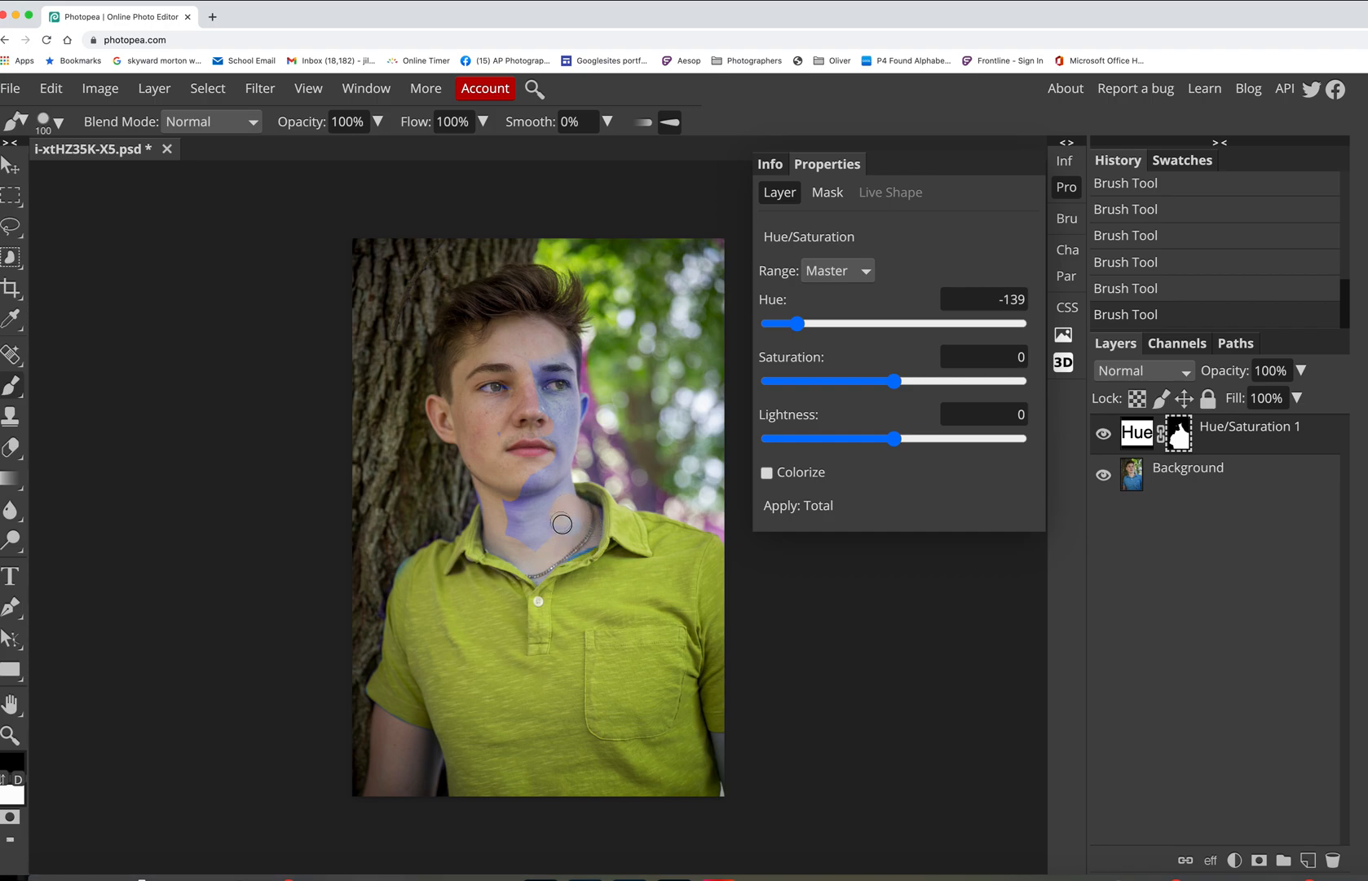
pyautogui.moveTo(573, 528)
pyautogui.mouseDown()
pyautogui.moveTo(532, 539)
pyautogui.moveTo(556, 511)
pyautogui.moveTo(542, 503)
pyautogui.moveTo(521, 522)
pyautogui.moveTo(505, 504)
pyautogui.moveTo(520, 535)
pyautogui.moveTo(484, 492)
pyautogui.moveTo(497, 503)
pyautogui.moveTo(537, 473)
pyautogui.moveTo(556, 493)
pyautogui.moveTo(560, 473)
pyautogui.moveTo(566, 497)
pyautogui.moveTo(552, 437)
pyautogui.moveTo(480, 434)
pyautogui.moveTo(542, 412)
pyautogui.moveTo(532, 368)
pyautogui.moveTo(575, 360)
pyautogui.moveTo(588, 398)
pyautogui.moveTo(565, 447)
pyautogui.moveTo(571, 410)
pyautogui.moveTo(549, 416)
pyautogui.moveTo(539, 401)
pyautogui.moveTo(575, 400)
pyautogui.moveTo(531, 421)
pyautogui.mouseUp()
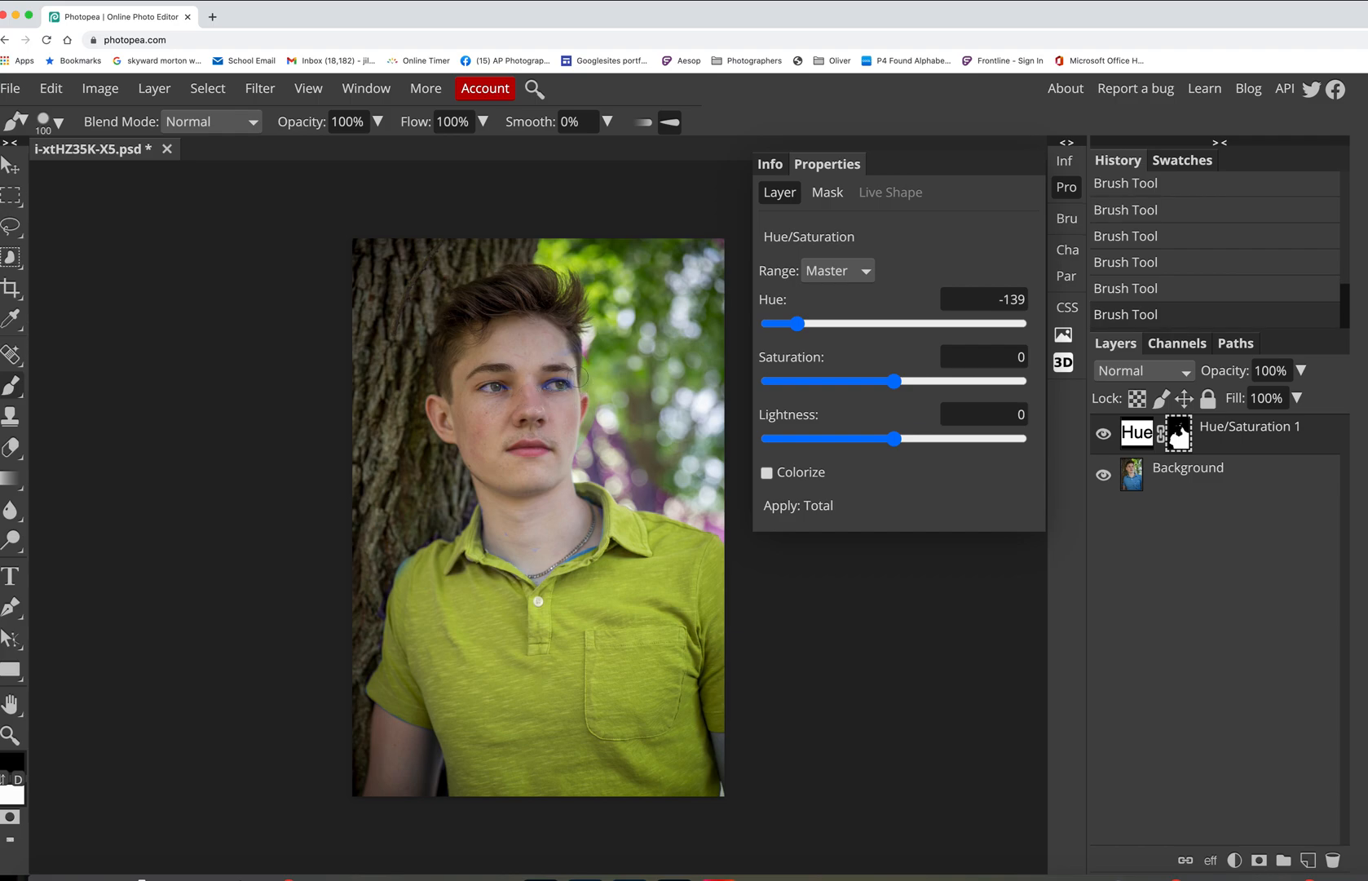
# Step: Mask out the leftover purple beside the face, above the shoulder away from the tree and on the arm below it
pyautogui.moveTo(571, 404); pyautogui.dragTo(522, 413)
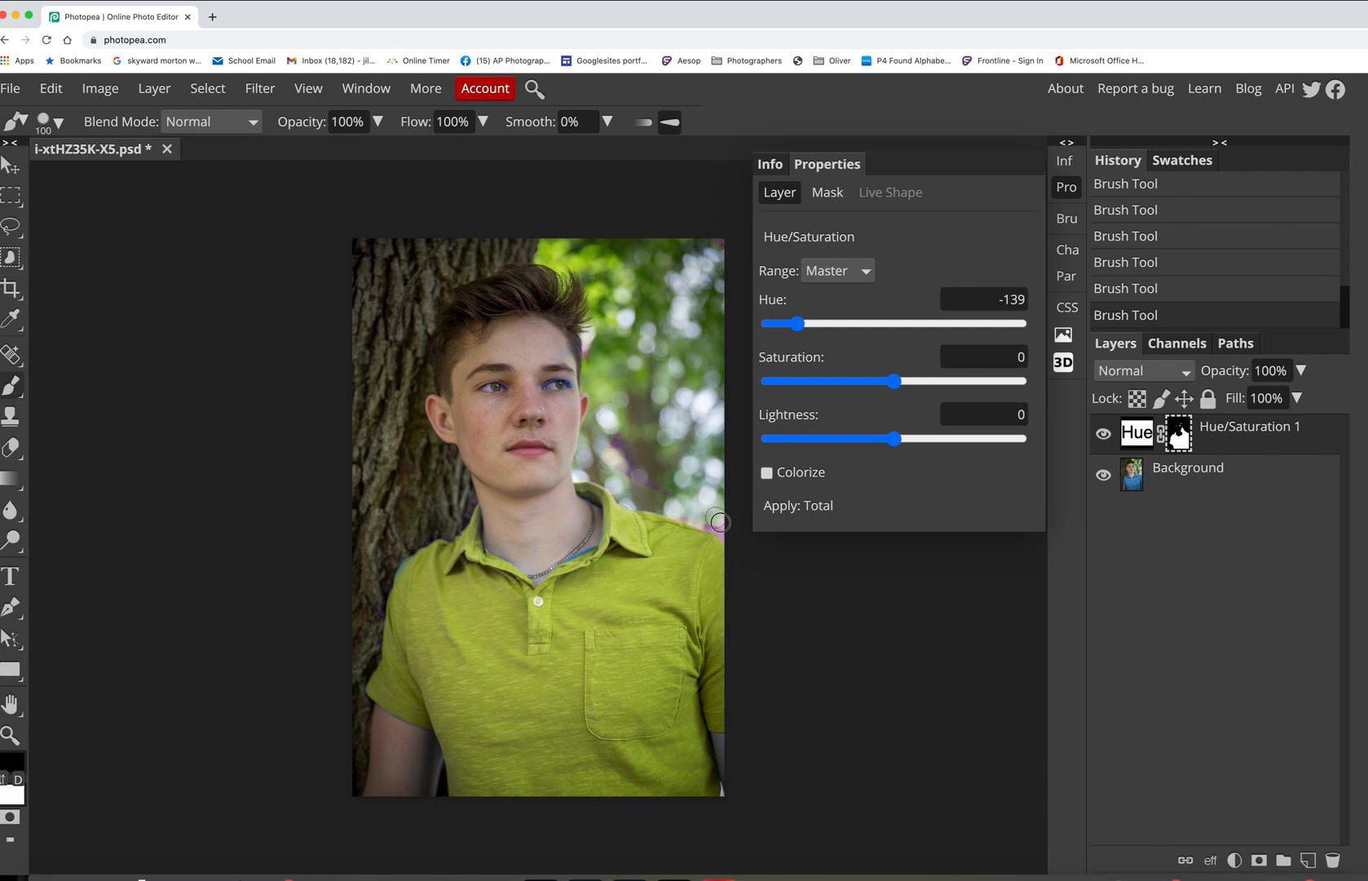
pyautogui.moveTo(694, 519); pyautogui.dragTo(730, 530)
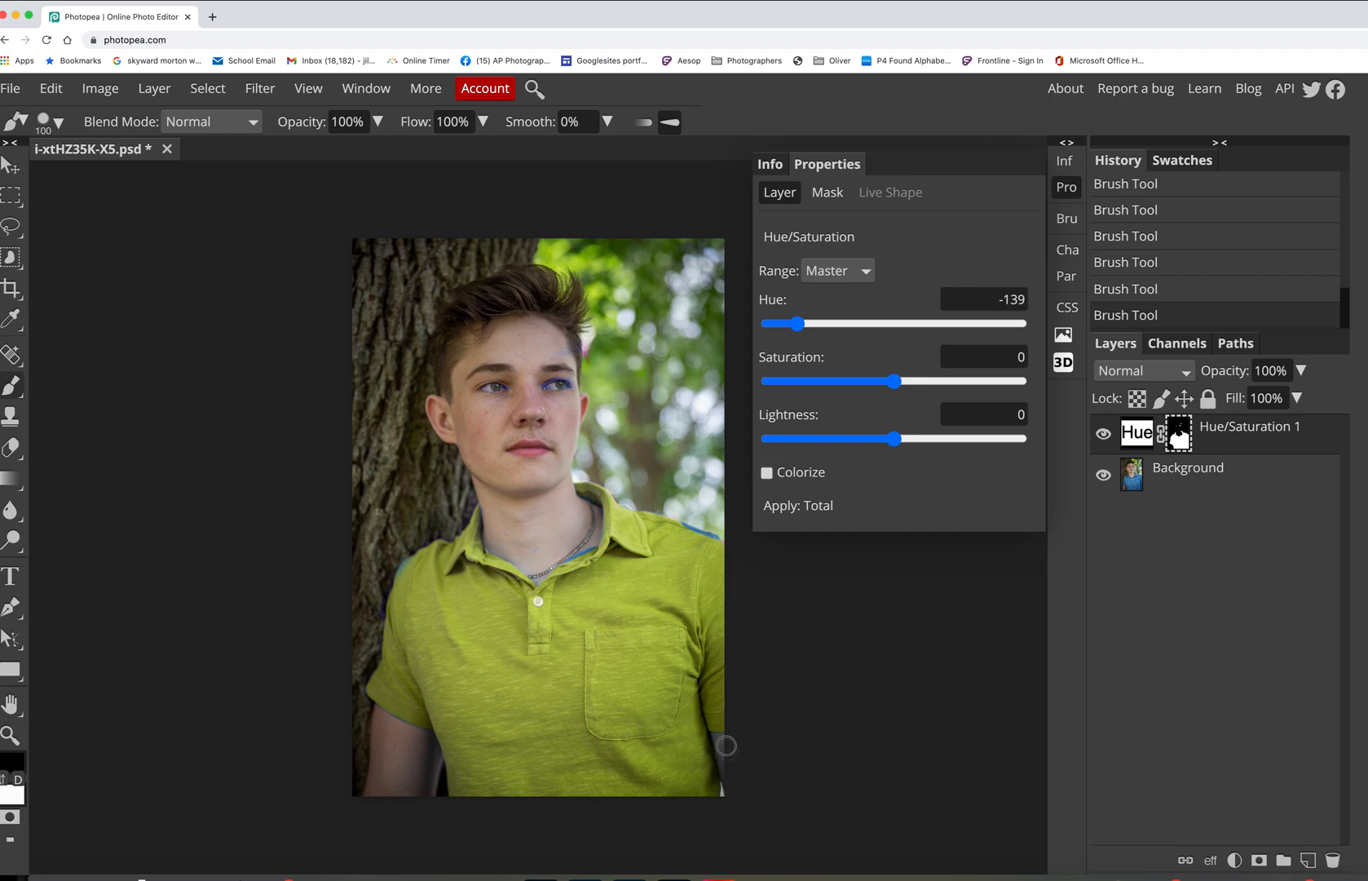
pyautogui.moveTo(722, 742); pyautogui.dragTo(759, 745)
# Step: Paint white on the mask to restore the yellow-green color on the tree-side shoulder and the collar edge under the necklace
pyautogui.scroll(5, 412, 548)
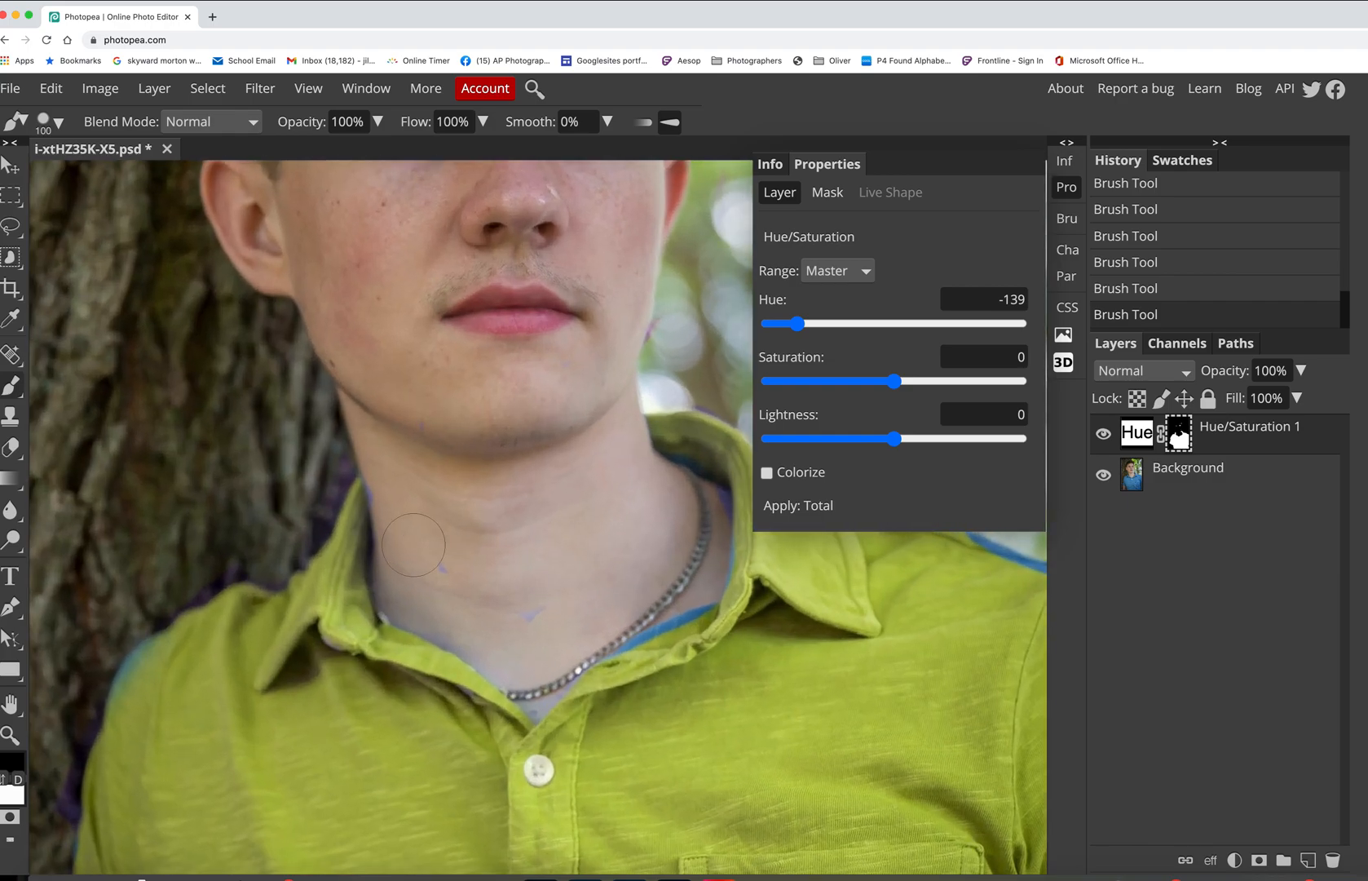
pyautogui.click(4, 779)
pyautogui.moveTo(150, 673)
pyautogui.mouseDown()
pyautogui.moveTo(144, 691)
pyautogui.moveTo(151, 683)
pyautogui.mouseUp()
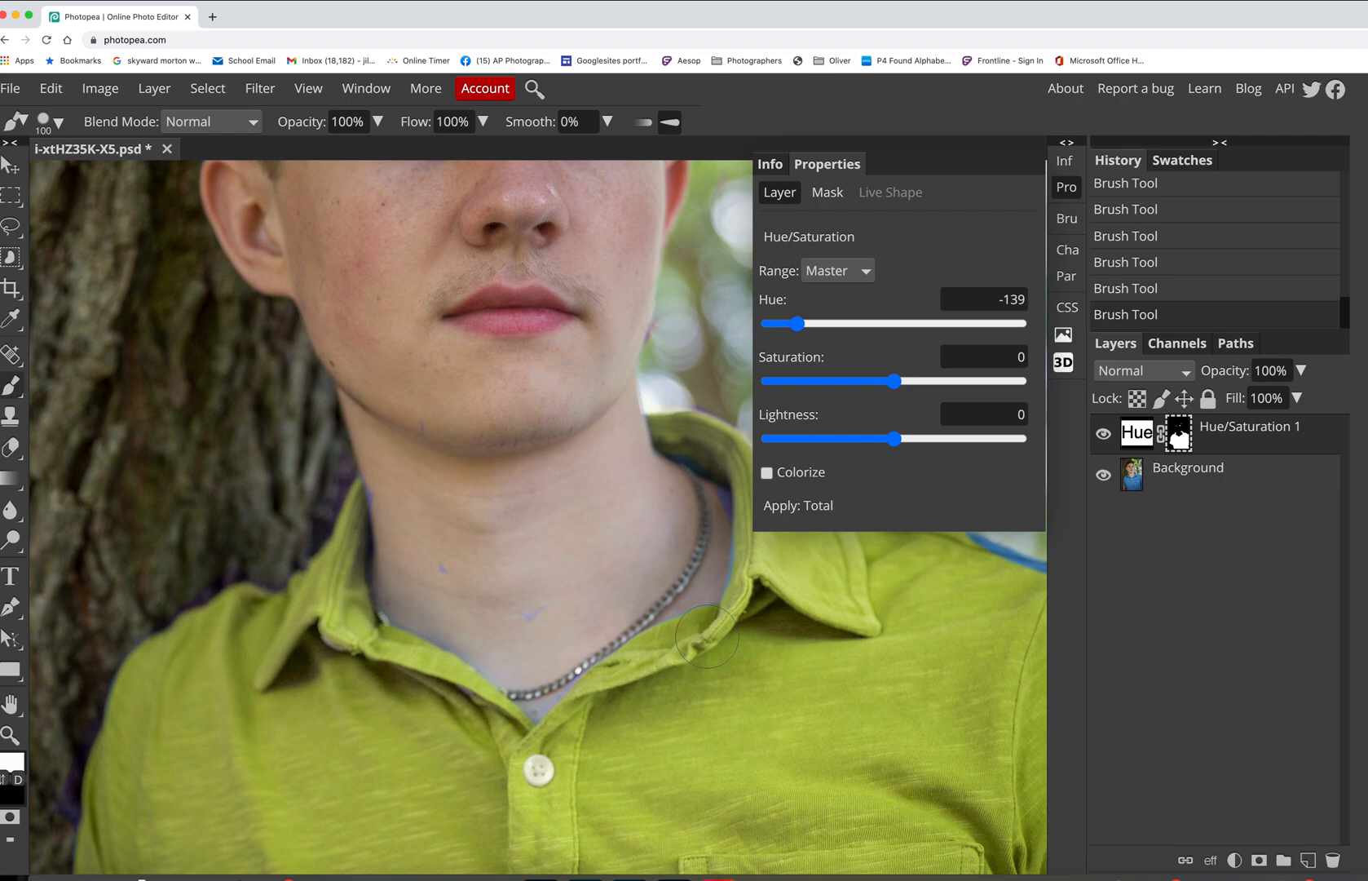
# Step: Shrink the brush to 40 px and paint black over the stray purple spots on the neck
pyautogui.press('[')
pyautogui.press('[')
pyautogui.press('[')
pyautogui.press('[')
pyautogui.press('[')
pyautogui.press('[')
pyautogui.click(4, 779)
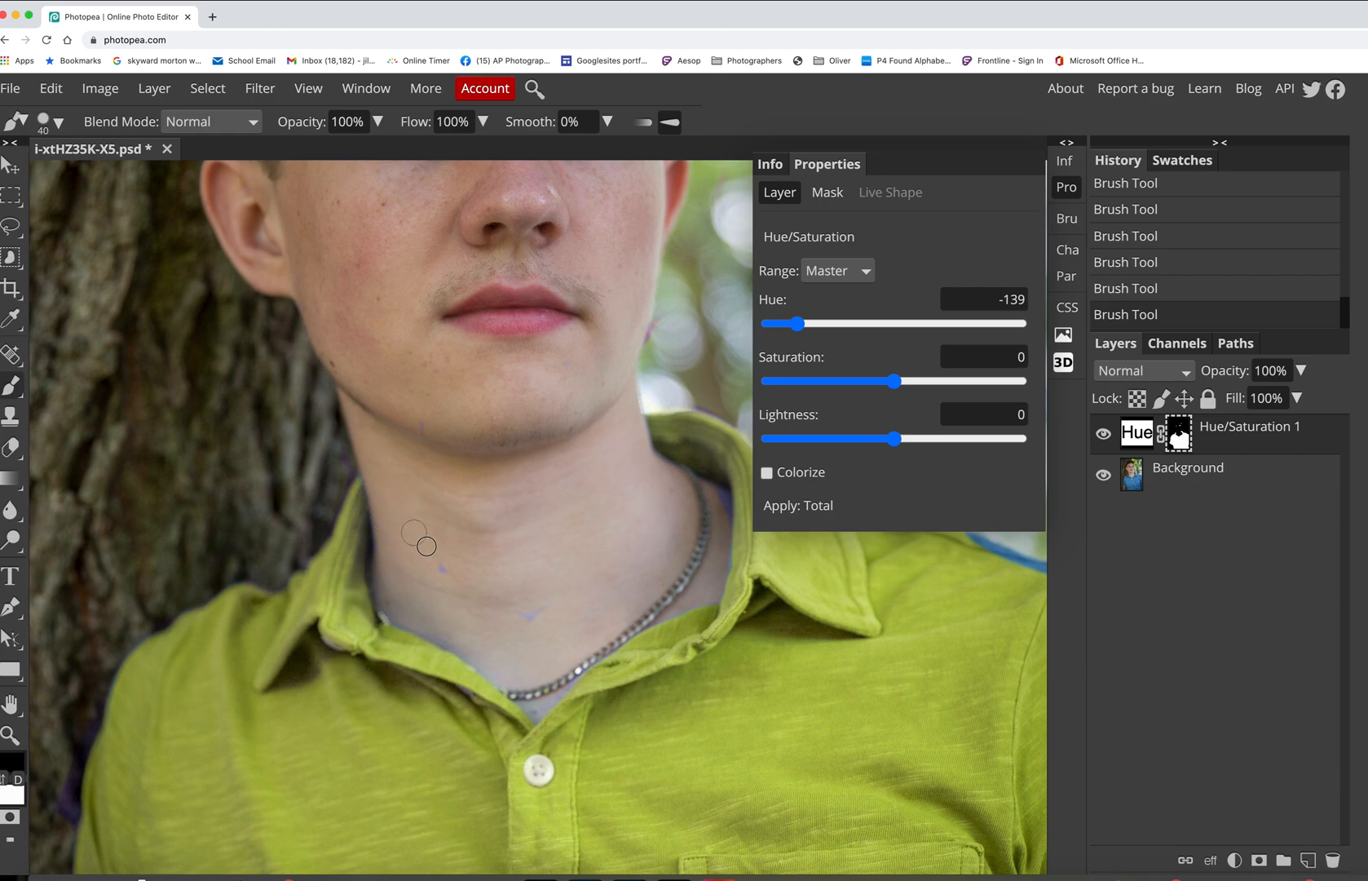
pyautogui.moveTo(390, 623); pyautogui.dragTo(407, 626)
pyautogui.moveTo(507, 663); pyautogui.dragTo(544, 608)
# Step: Set the brush hardness to 72% and paint white along the inner collar edge and the shoulder away from the tree
pyautogui.press('x')
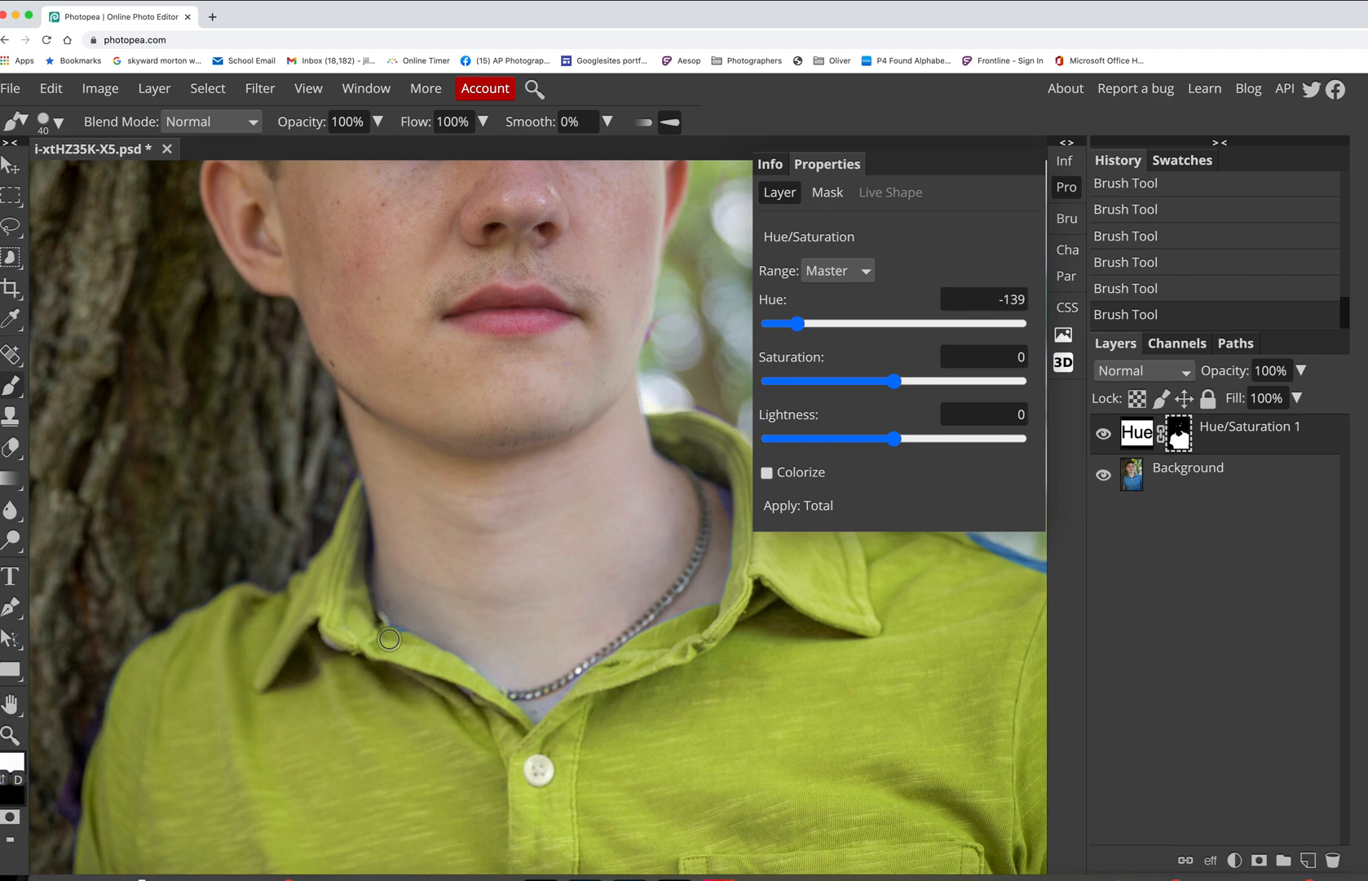
pyautogui.click(51, 123)
pyautogui.moveTo(228, 224); pyautogui.dragTo(201, 235)
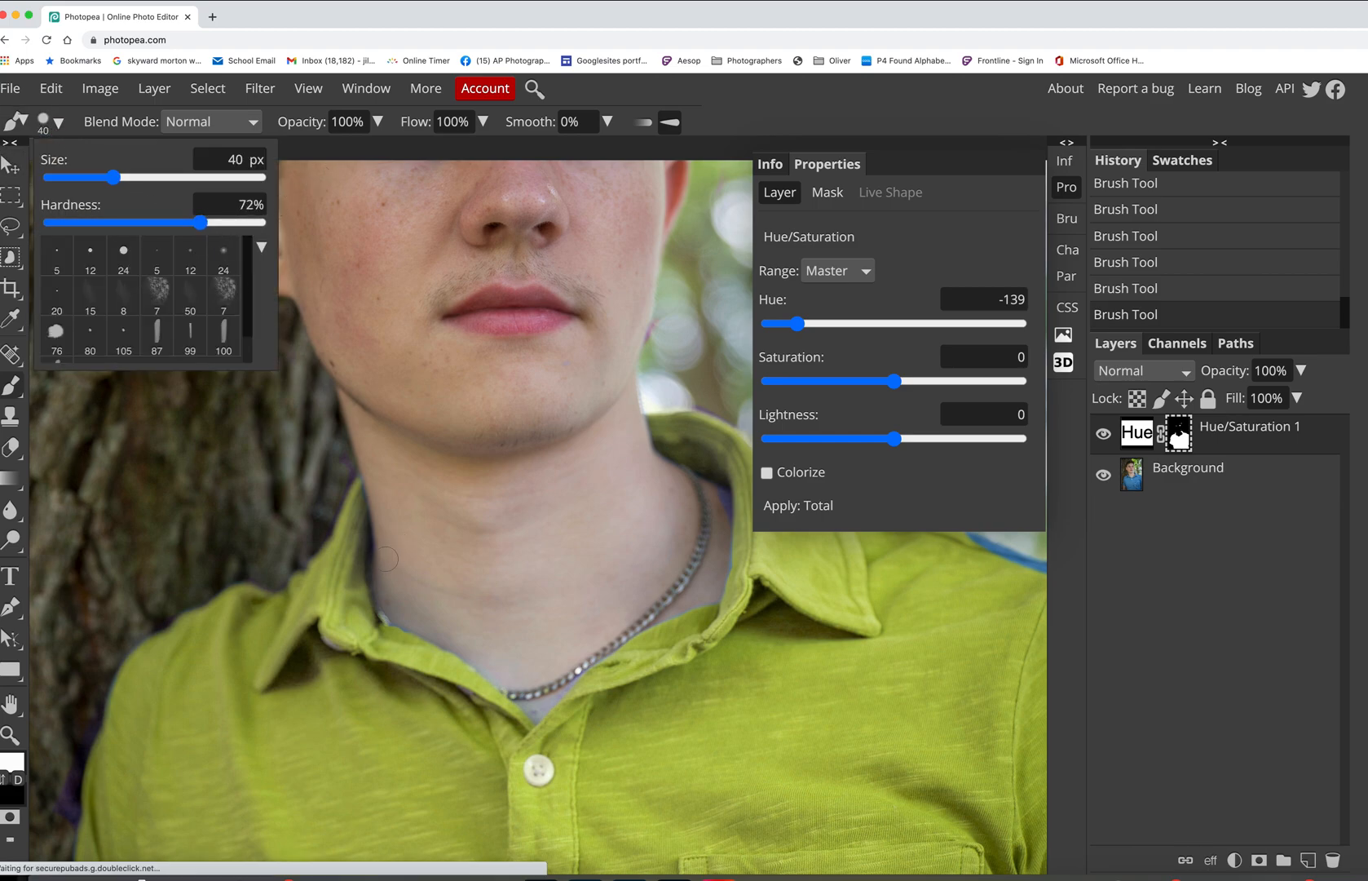
pyautogui.click(375, 644)
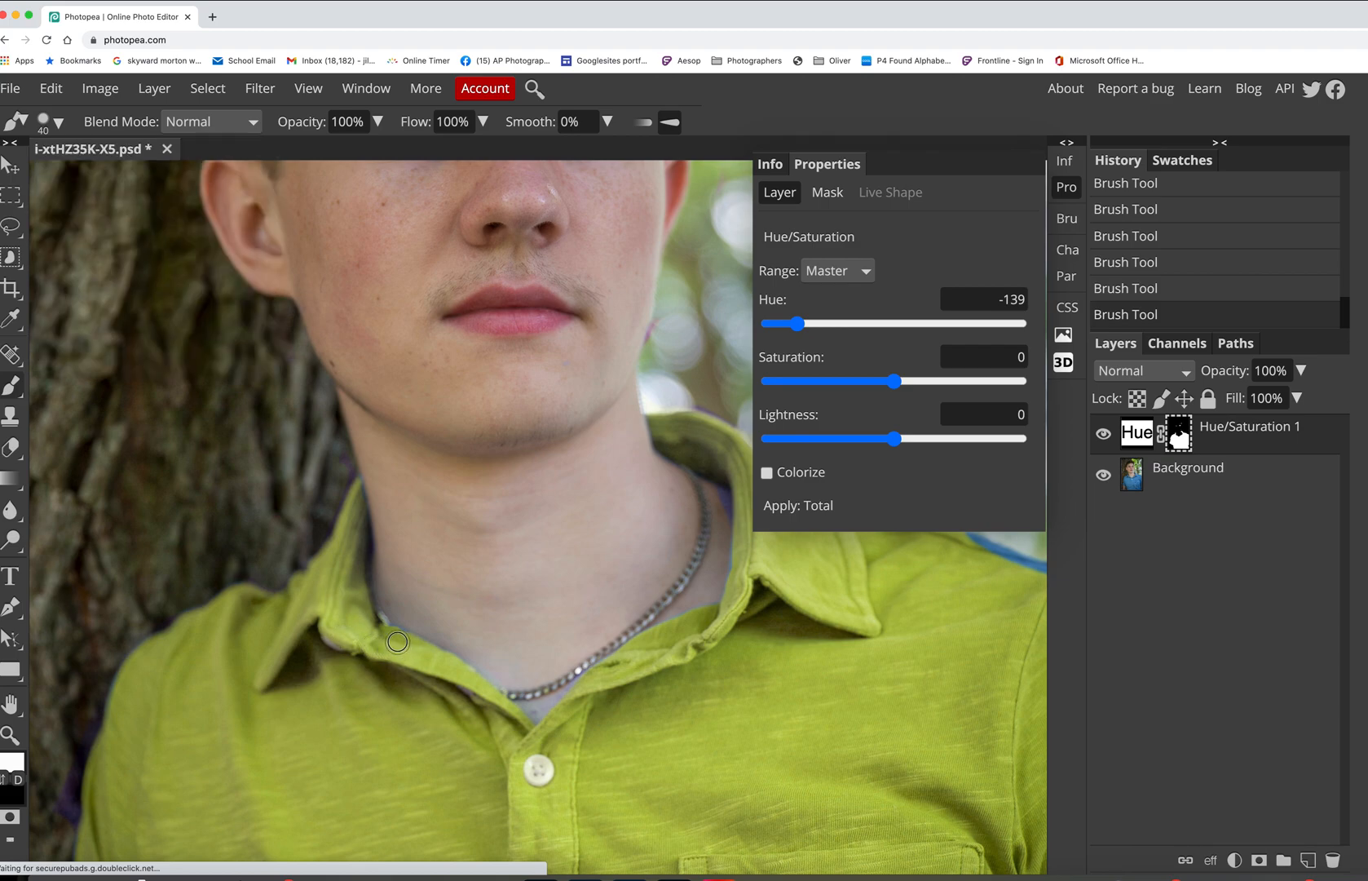
pyautogui.moveTo(382, 633); pyautogui.dragTo(480, 703)
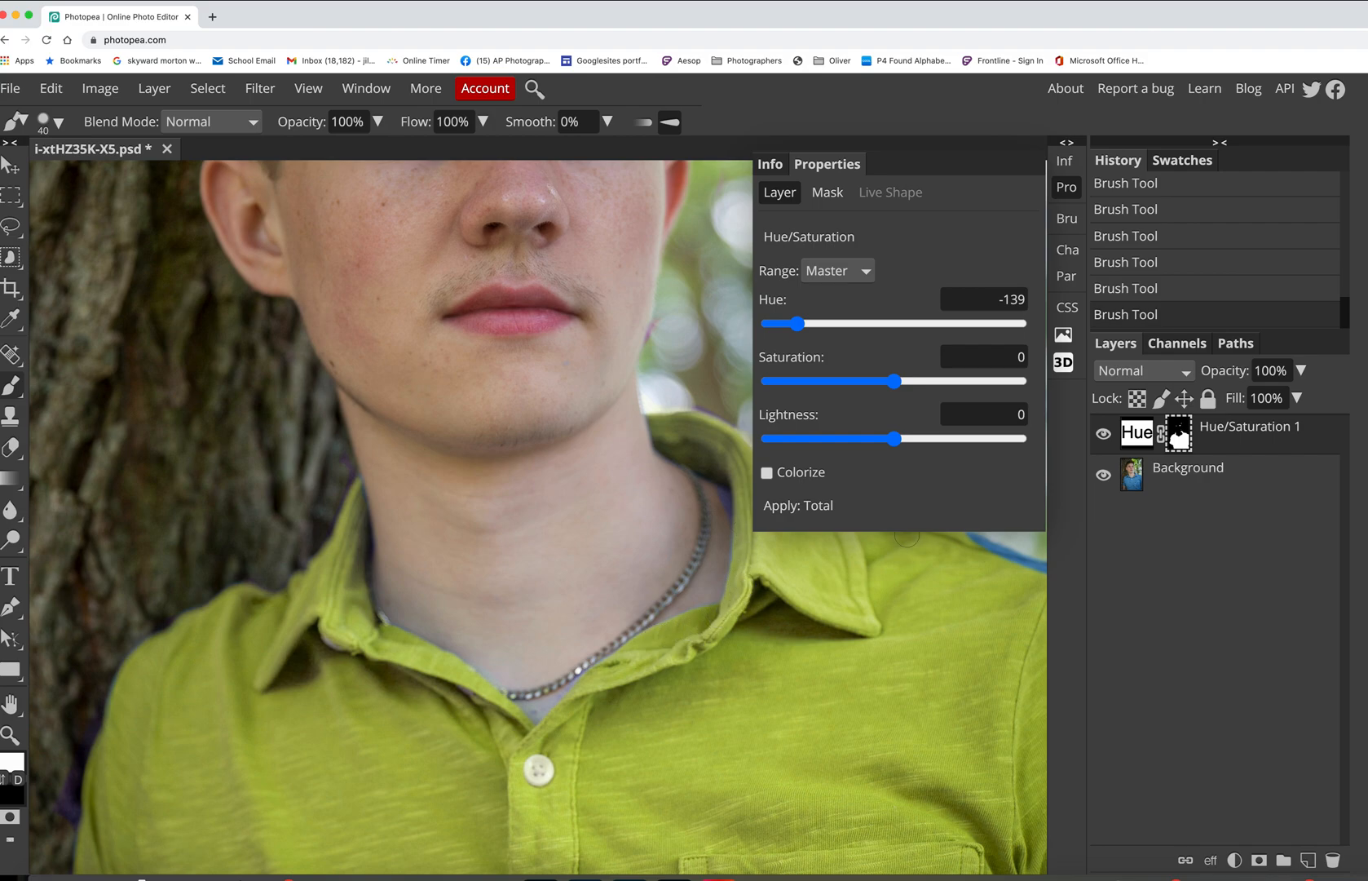
pyautogui.moveTo(964, 545)
pyautogui.mouseDown()
pyautogui.moveTo(1050, 586)
pyautogui.moveTo(959, 539)
pyautogui.mouseUp()
pyautogui.click(4, 780)
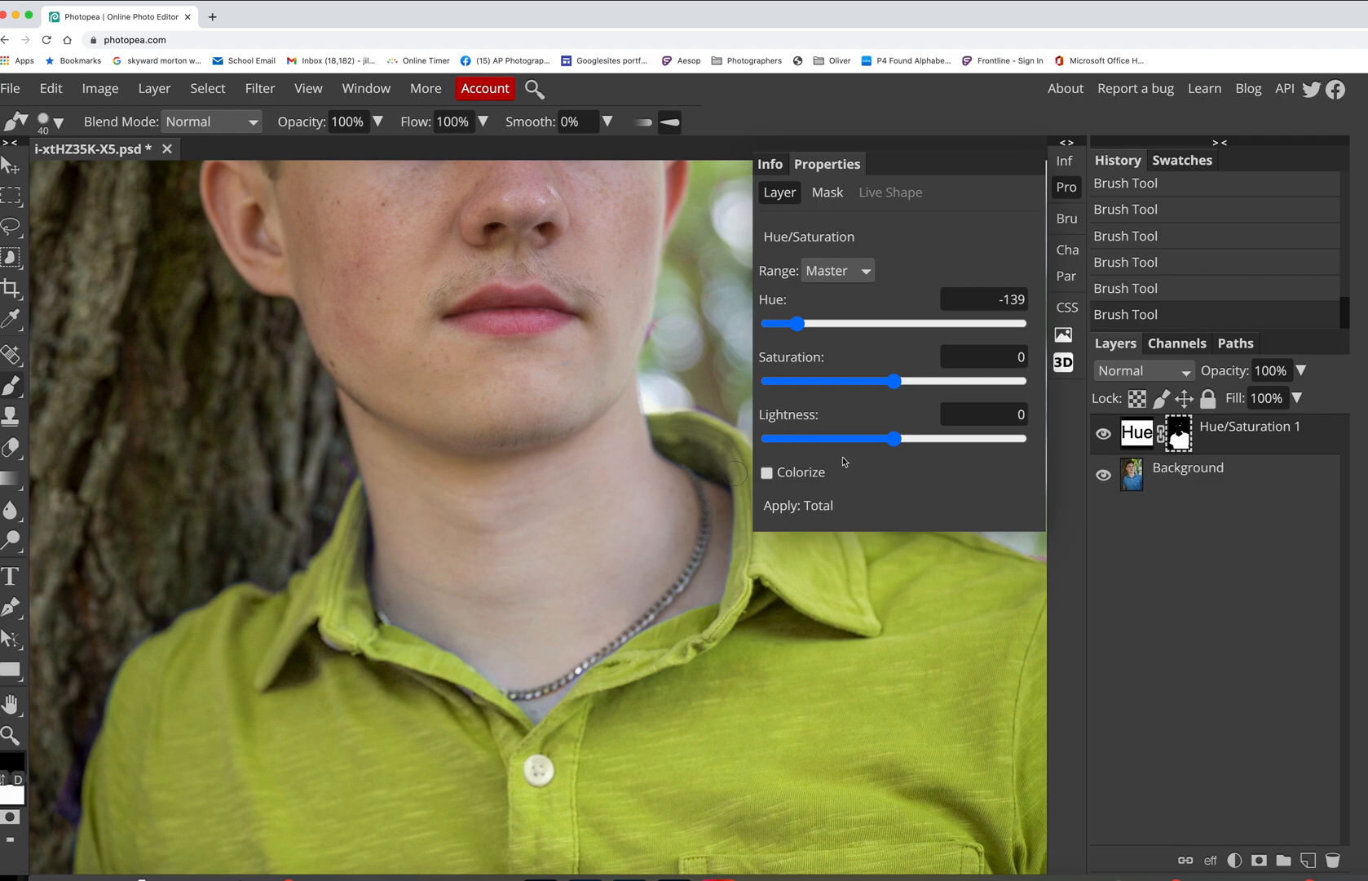
# Step: Paint black on the mask with the 40 px brush over the blue spill around the eye farther from the tree
pyautogui.hotkey('ctrl', '0')
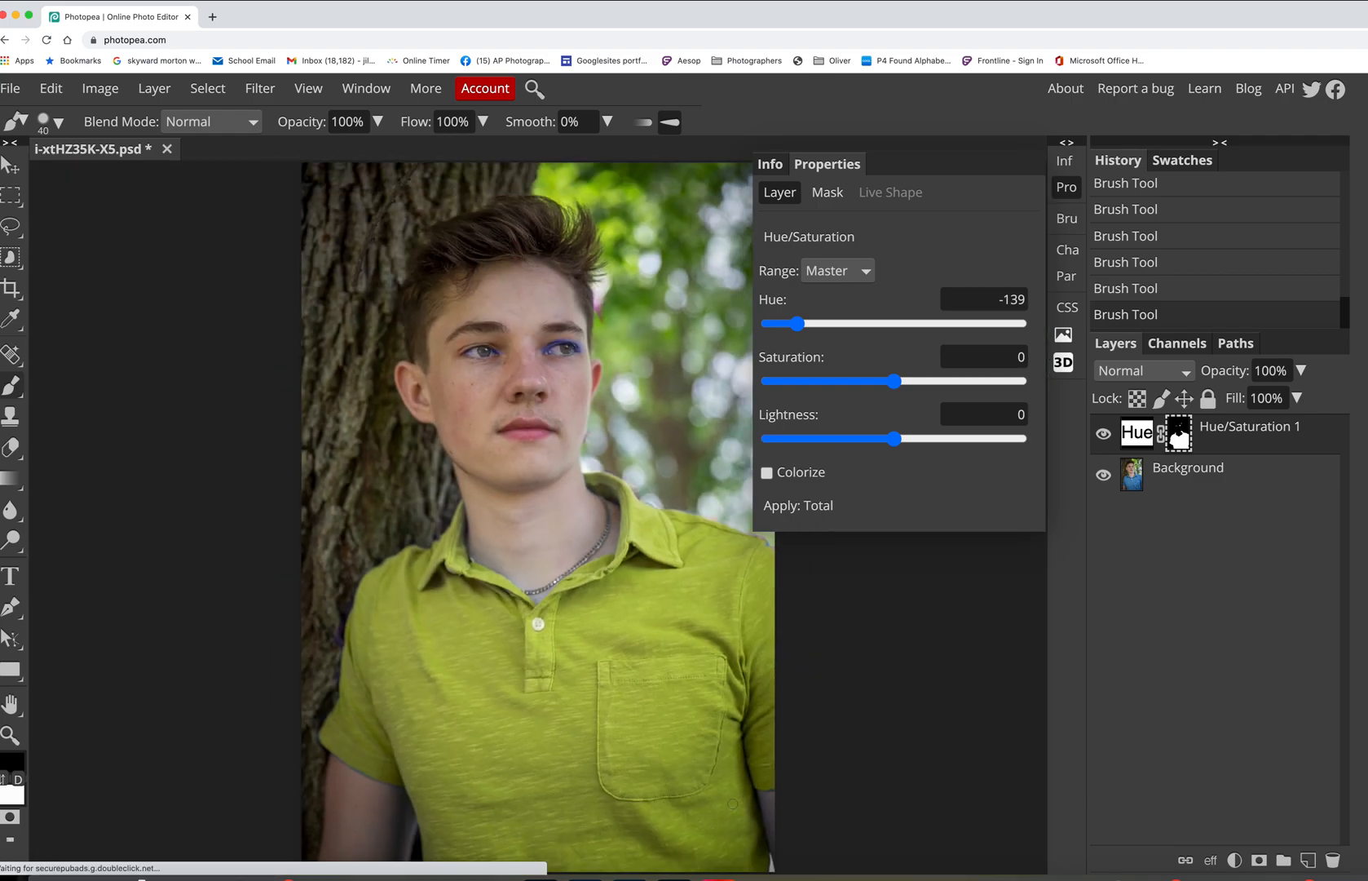
pyautogui.click(3, 778)
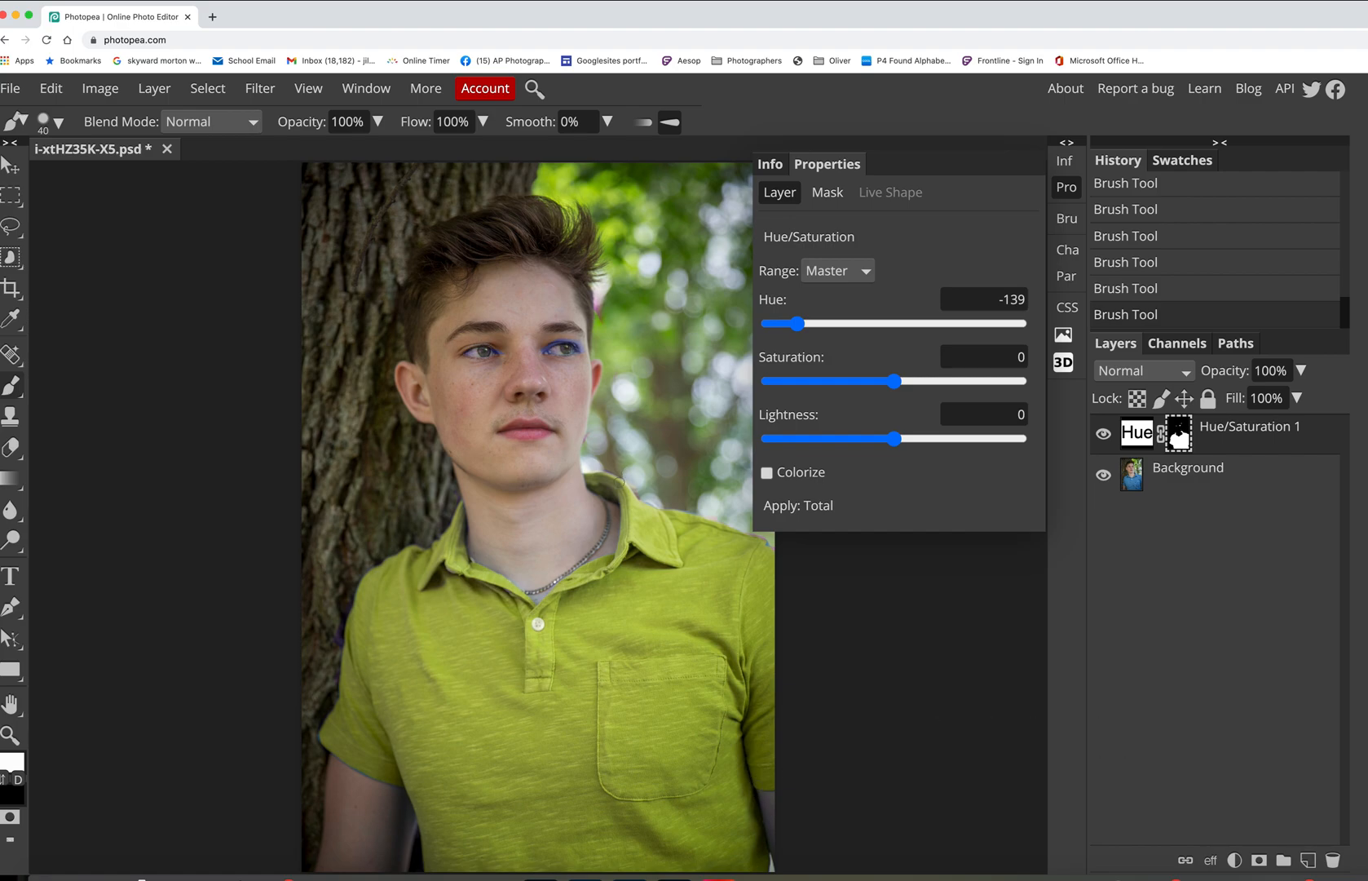
pyautogui.scroll(4, 619, 481)
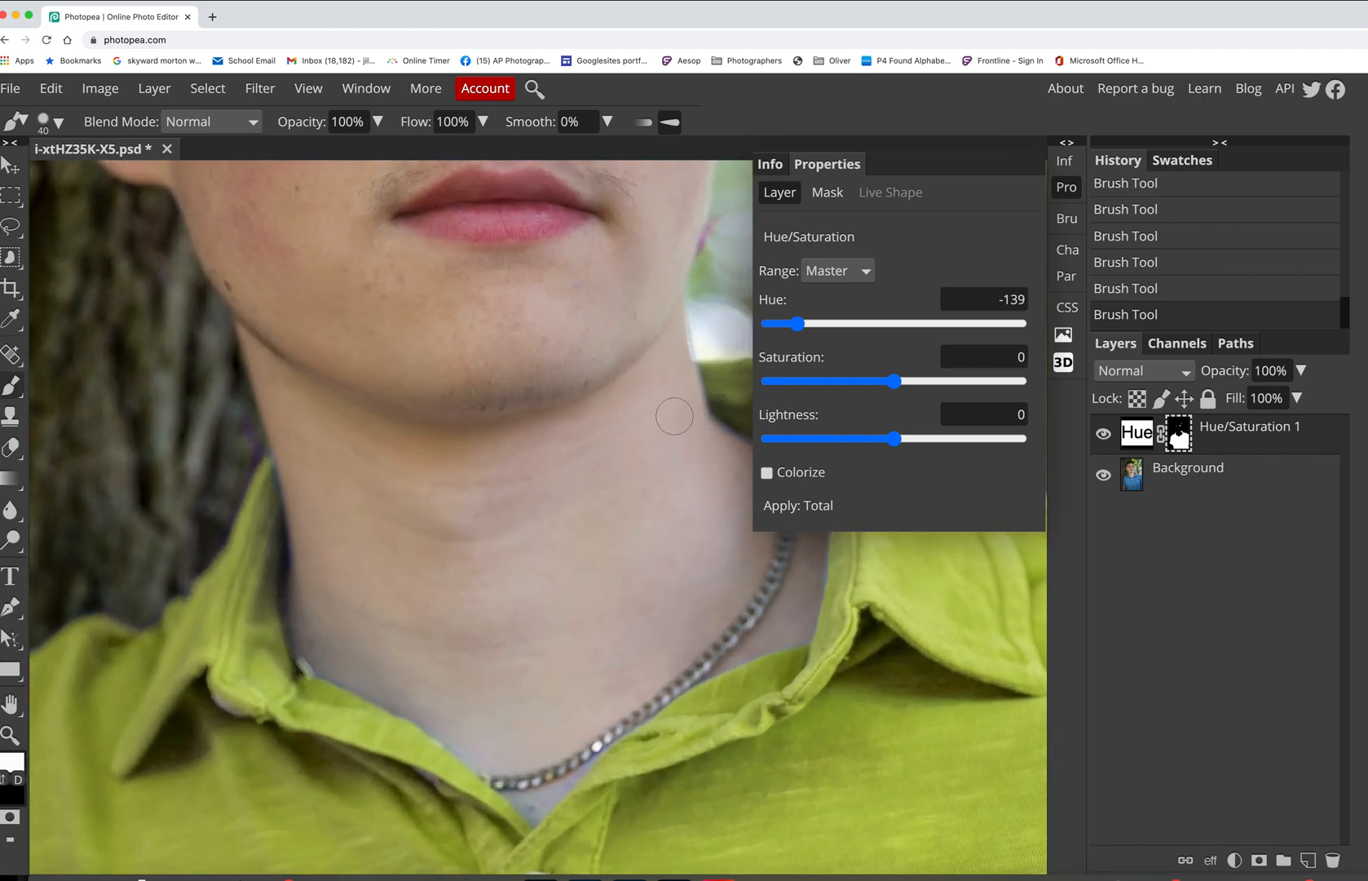
pyautogui.scroll(5, 644, 441)
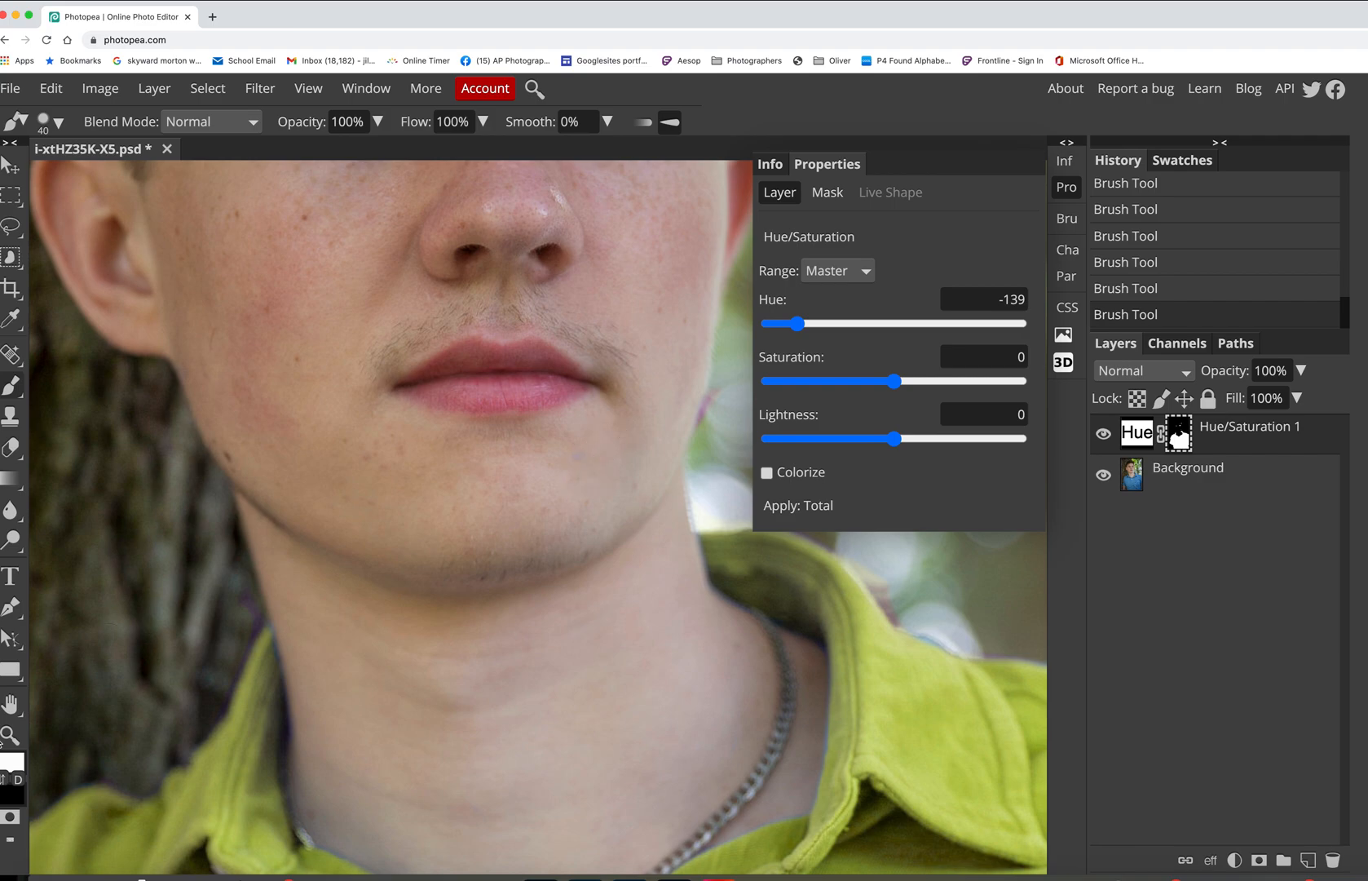
pyautogui.press('x')
pyautogui.scroll(1, 580, 428)
pyautogui.scroll(5, 579, 428)
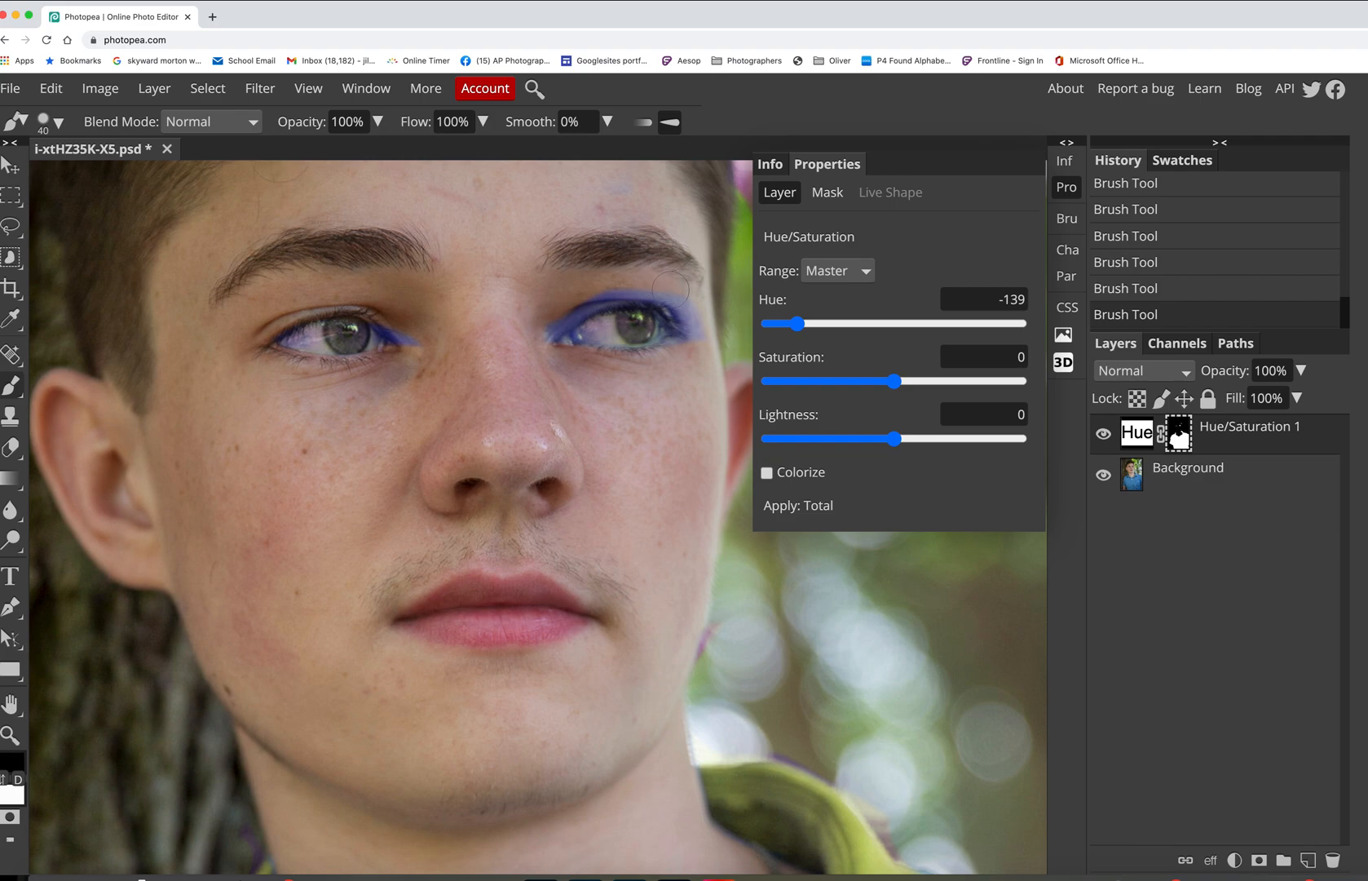
pyautogui.moveTo(691, 302)
pyautogui.mouseDown()
pyautogui.moveTo(618, 280)
pyautogui.moveTo(545, 322)
pyautogui.mouseUp()
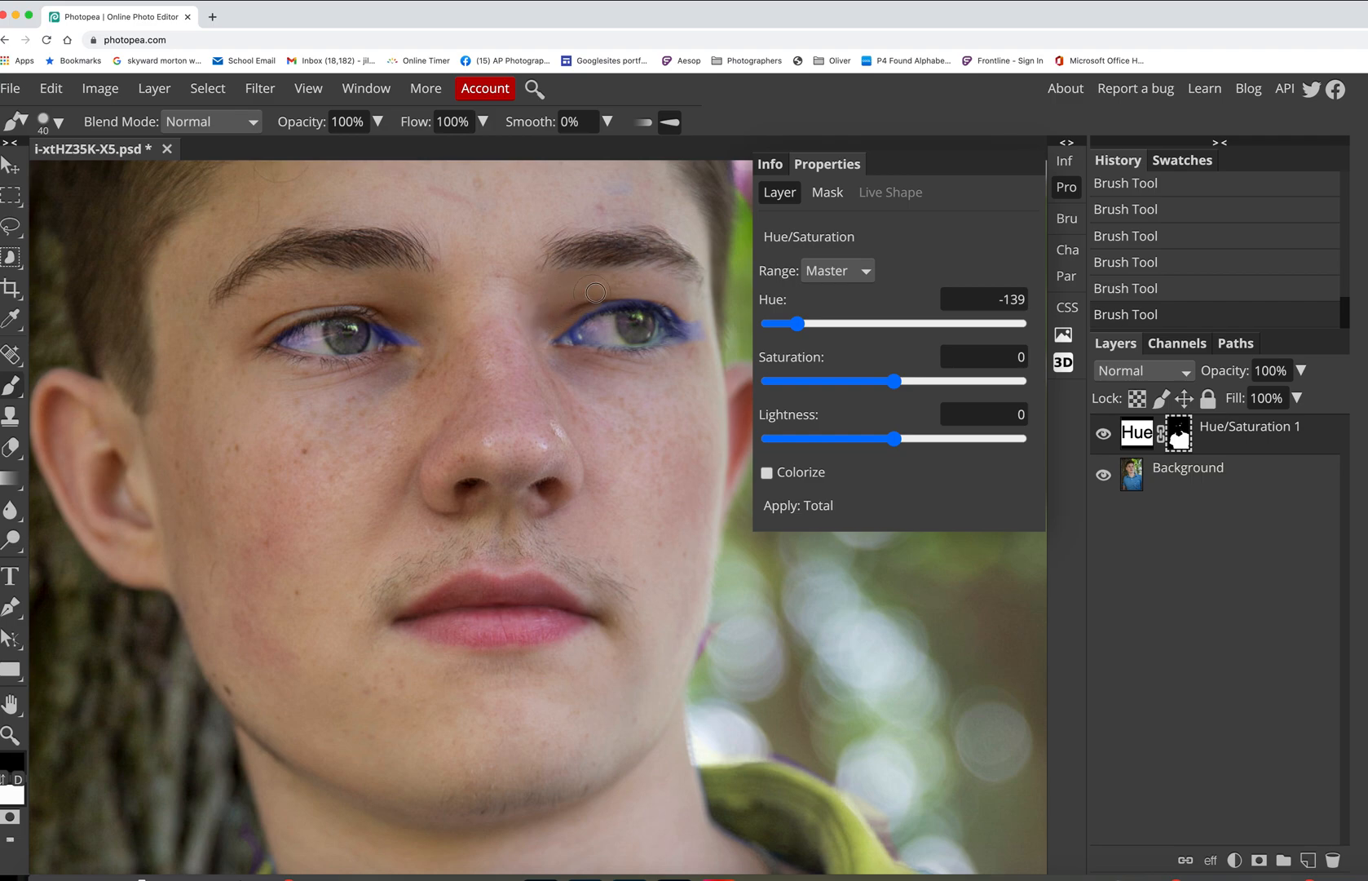
pyautogui.moveTo(693, 308)
pyautogui.mouseDown()
pyautogui.moveTo(703, 330)
pyautogui.moveTo(671, 361)
pyautogui.mouseUp()
# Step: Shrink the brush to 10 px and paint black over the remaining blue tint in the corners and lids of both eyes
pyautogui.click(4, 778)
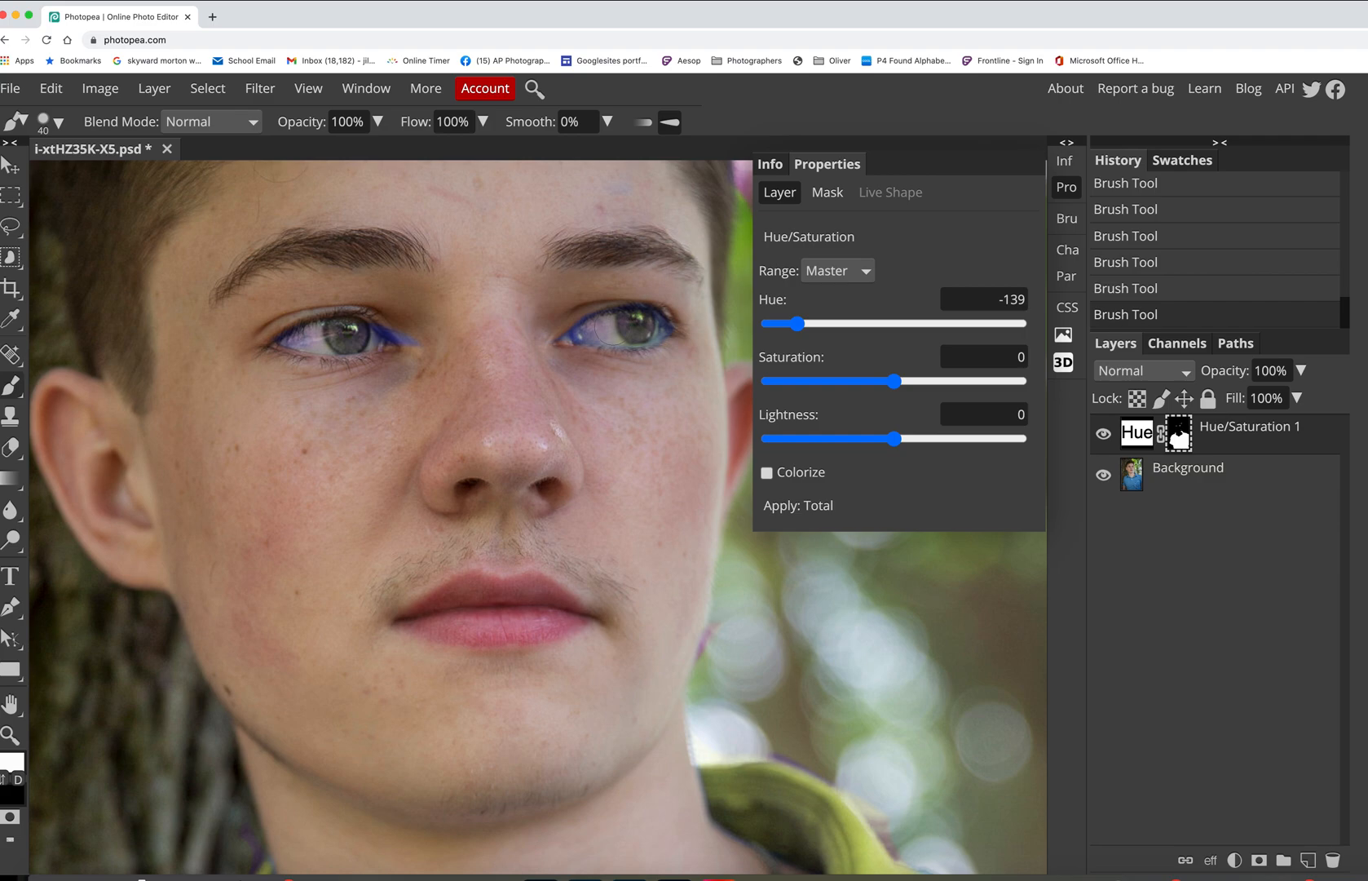
pyautogui.press('[')
pyautogui.click(20, 775)
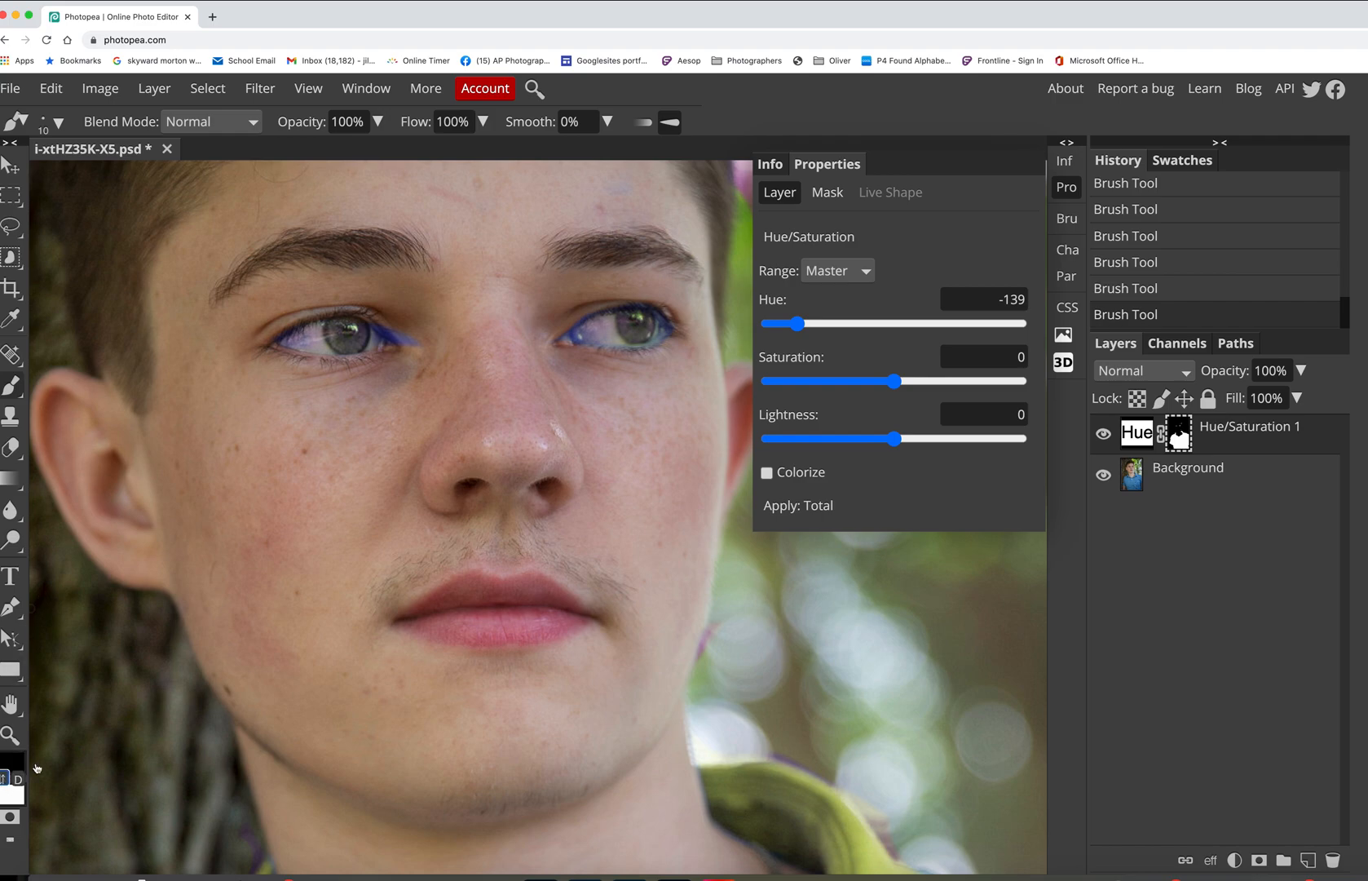
pyautogui.moveTo(589, 338)
pyautogui.mouseDown()
pyautogui.moveTo(571, 342)
pyautogui.moveTo(601, 312)
pyautogui.mouseUp()
pyautogui.moveTo(391, 326)
pyautogui.mouseDown()
pyautogui.moveTo(411, 346)
pyautogui.moveTo(369, 323)
pyautogui.moveTo(389, 351)
pyautogui.mouseUp()
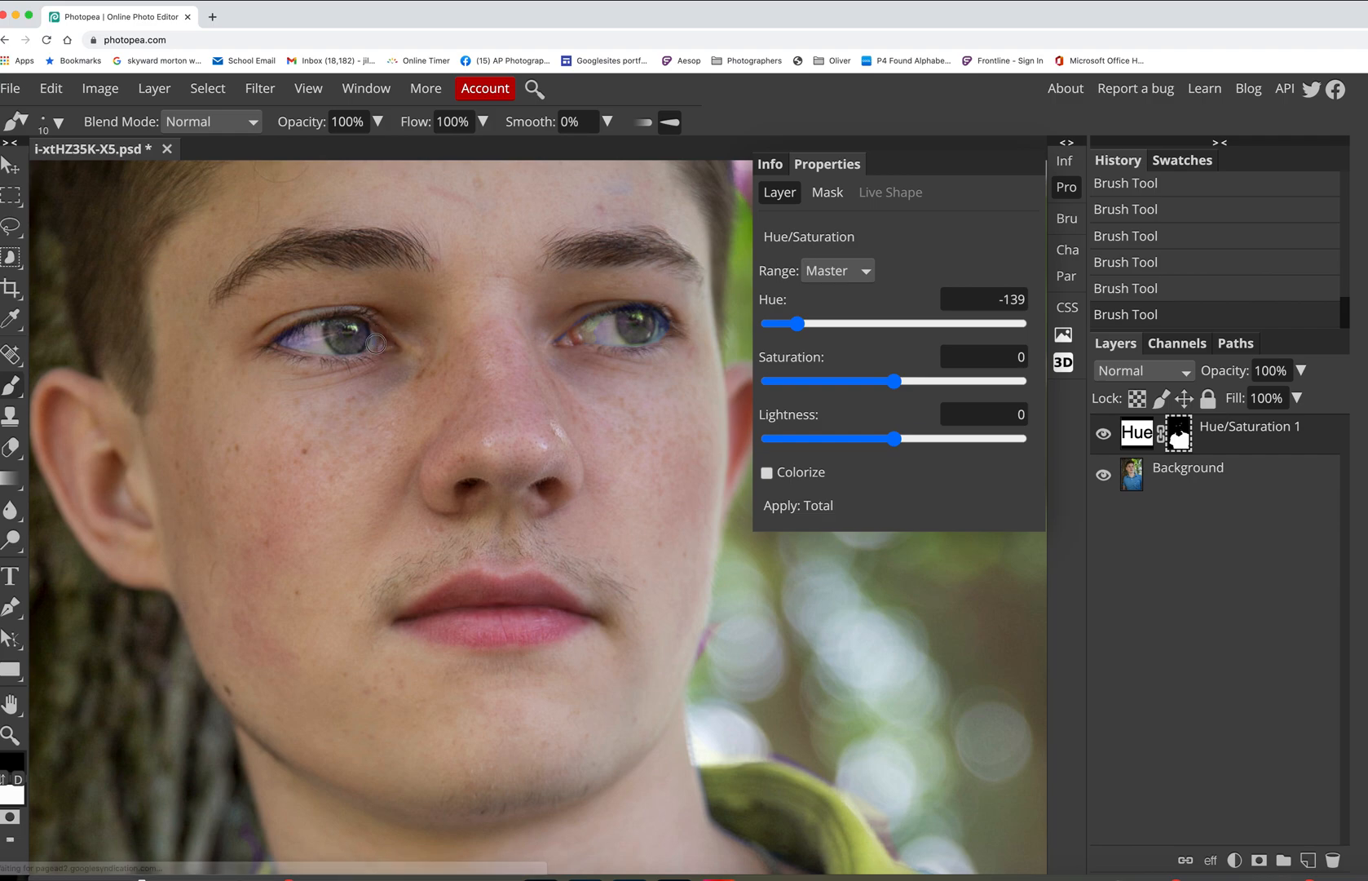
pyautogui.moveTo(306, 335)
pyautogui.mouseDown()
pyautogui.moveTo(281, 336)
pyautogui.moveTo(310, 351)
pyautogui.moveTo(309, 330)
pyautogui.moveTo(279, 342)
pyautogui.mouseUp()
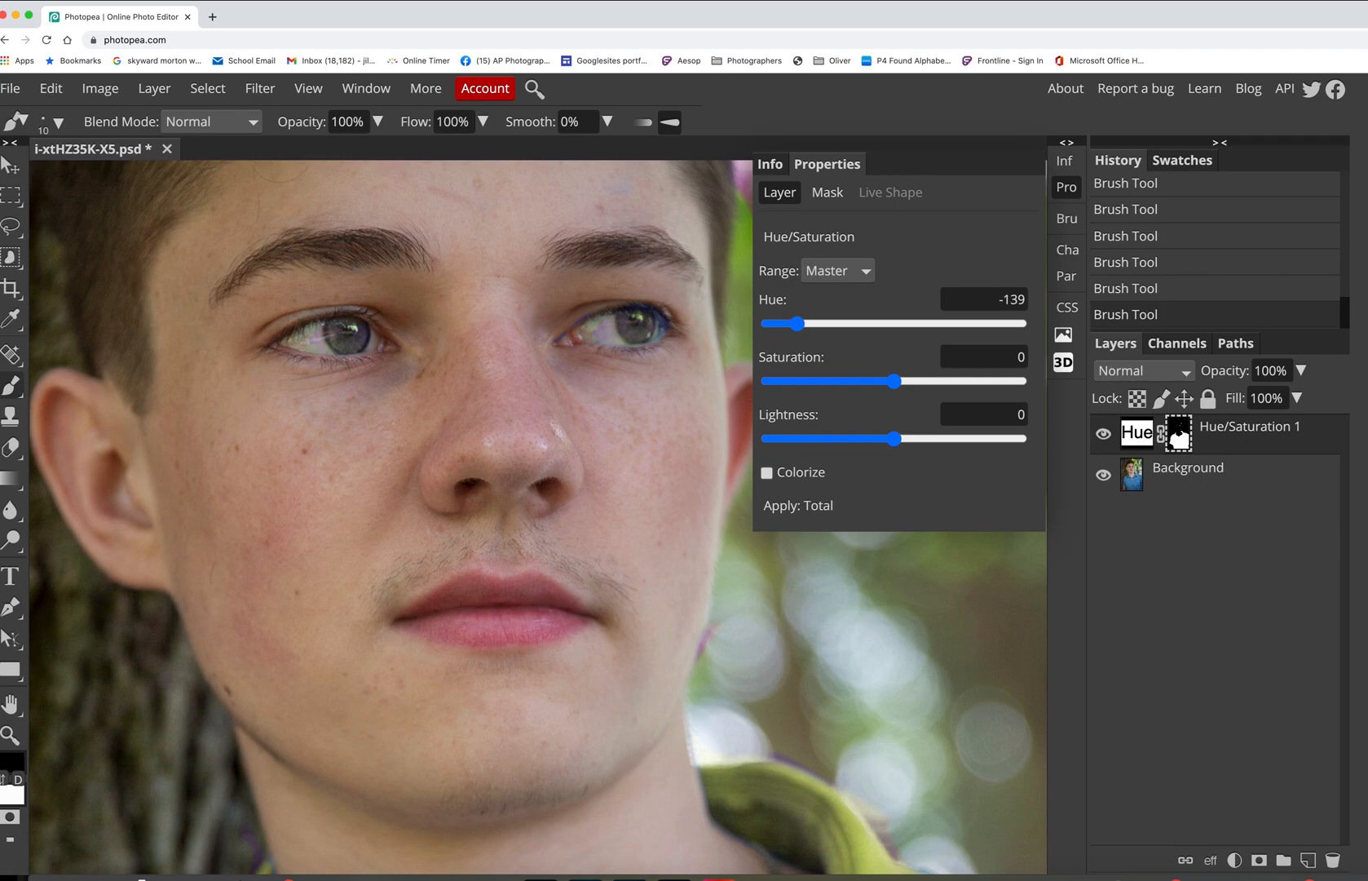
pyautogui.moveTo(305, 334)
pyautogui.mouseDown()
pyautogui.moveTo(314, 343)
pyautogui.moveTo(317, 329)
pyautogui.moveTo(323, 356)
pyautogui.mouseUp()
pyautogui.moveTo(569, 329)
pyautogui.mouseDown()
pyautogui.moveTo(645, 303)
pyautogui.moveTo(679, 329)
pyautogui.moveTo(665, 316)
pyautogui.moveTo(668, 331)
pyautogui.moveTo(655, 347)
pyautogui.moveTo(662, 320)
pyautogui.moveTo(634, 359)
pyautogui.moveTo(671, 322)
pyautogui.moveTo(700, 336)
pyautogui.mouseUp()
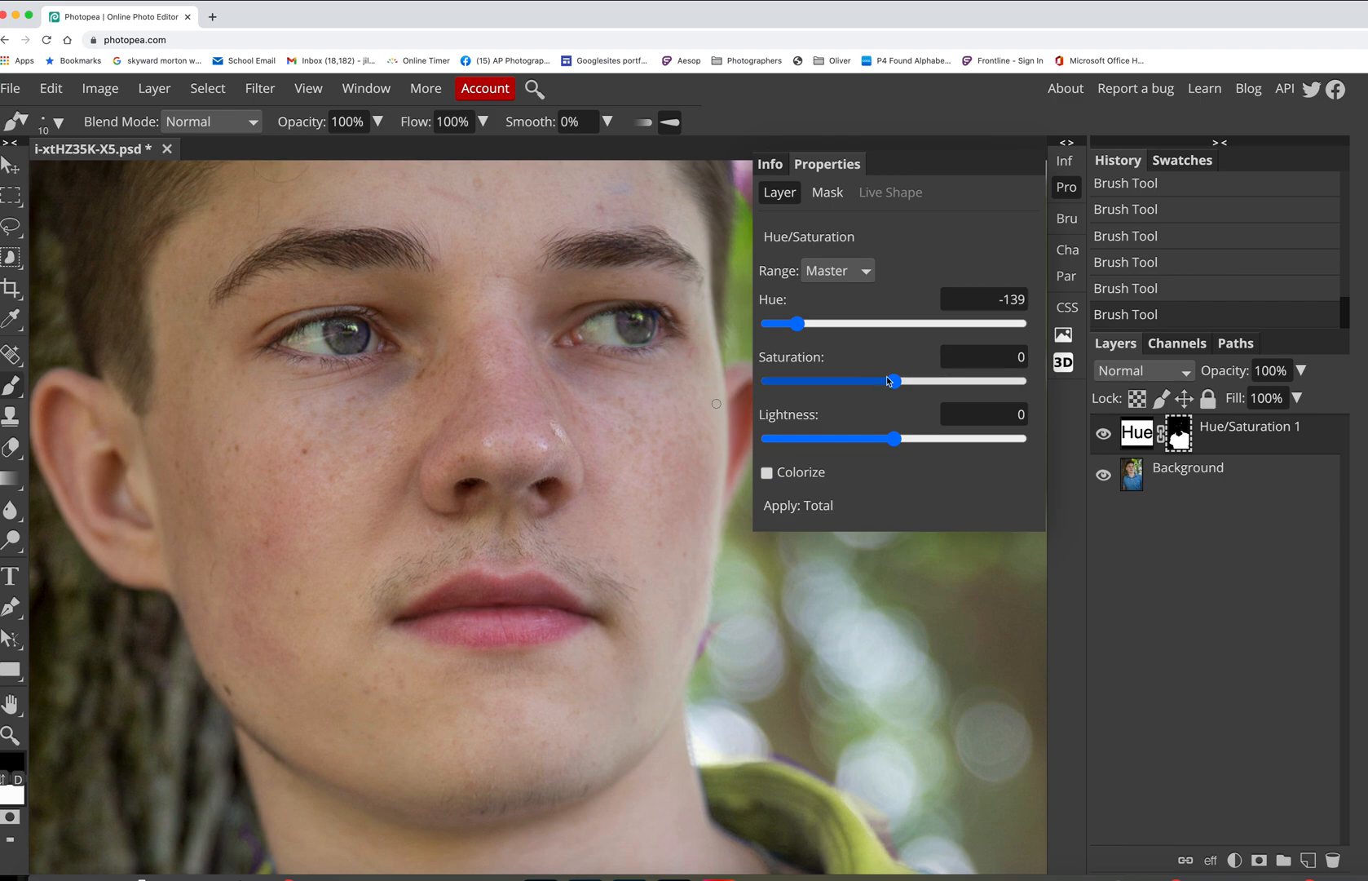
# Step: Set the Hue/Saturation adjustment's saturation to 59 for a vivid yellow shirt
pyautogui.moveTo(895, 383); pyautogui.dragTo(966, 395)
pyautogui.press('super+minus')
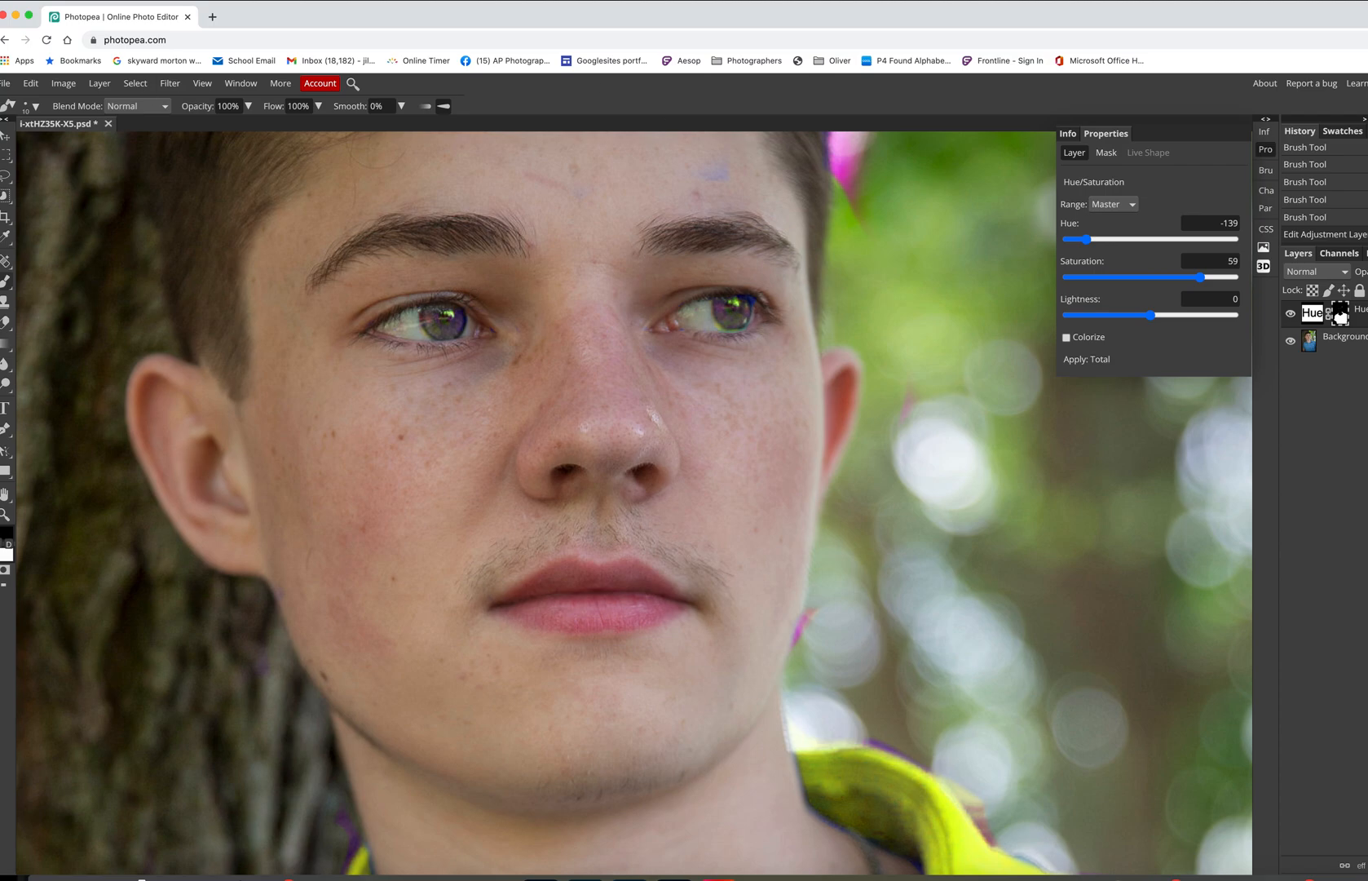
pyautogui.click(8, 516)
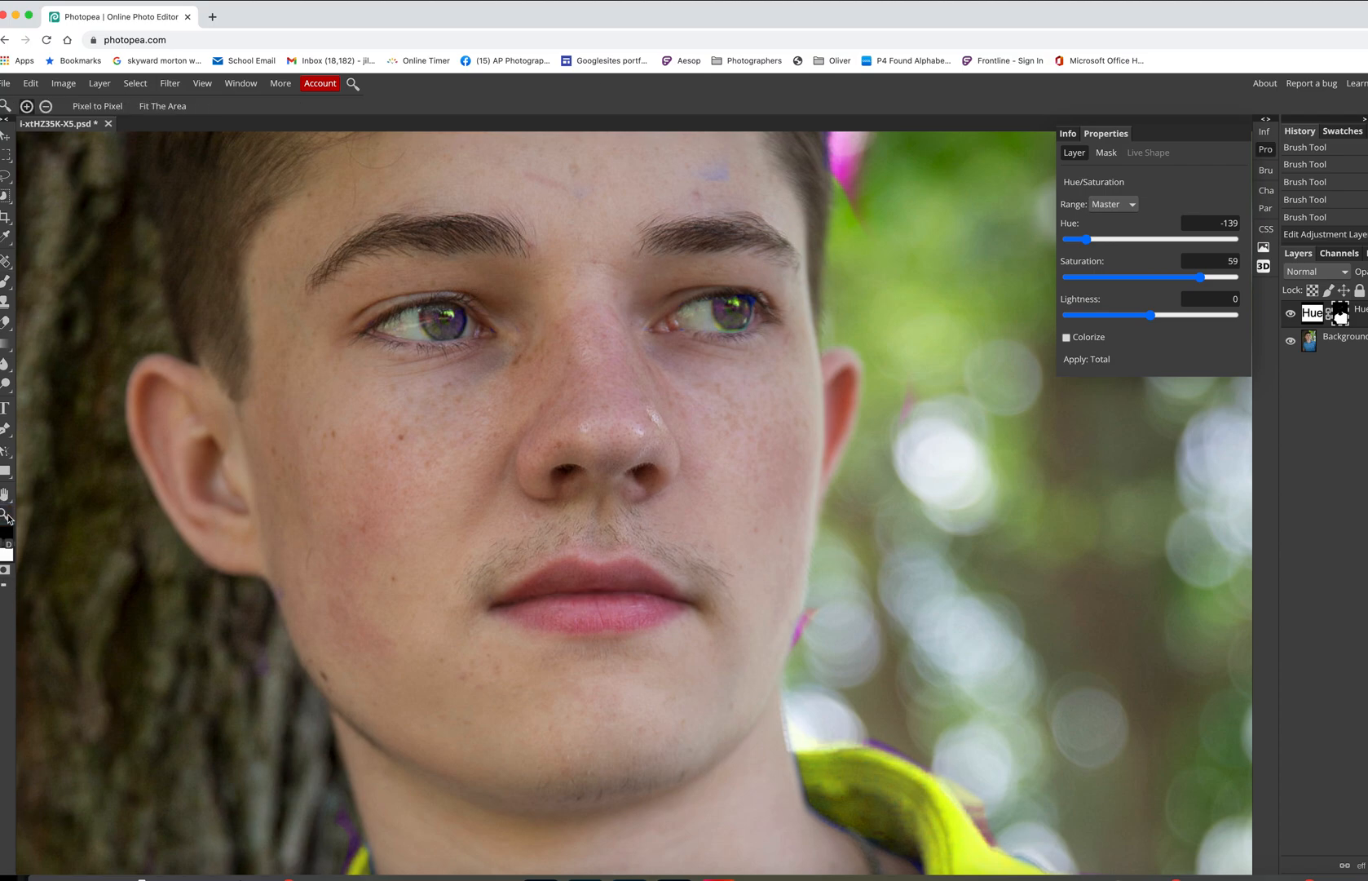
pyautogui.click(47, 106)
pyautogui.click(595, 438)
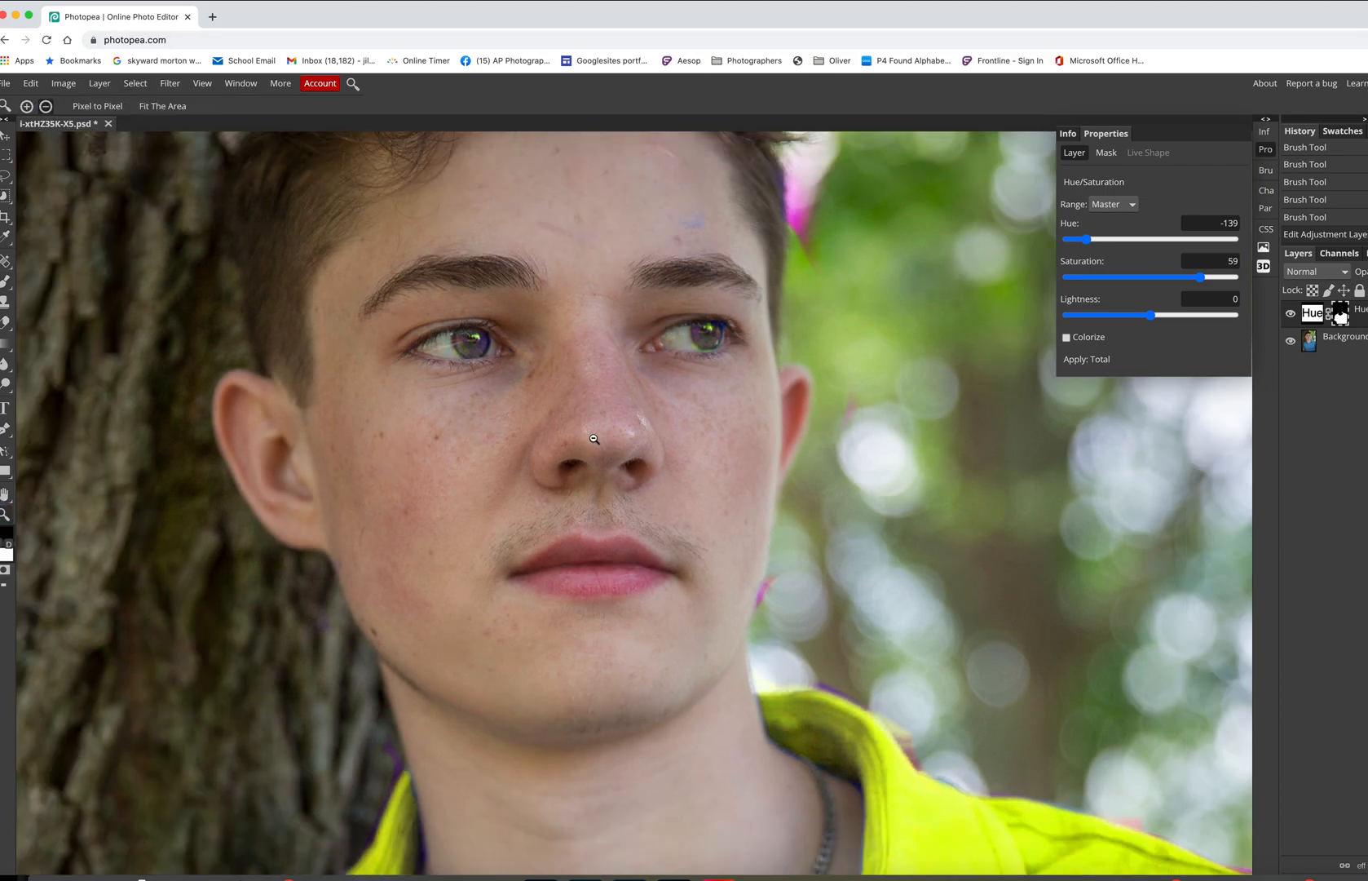
pyautogui.click(595, 438)
pyautogui.click(596, 438)
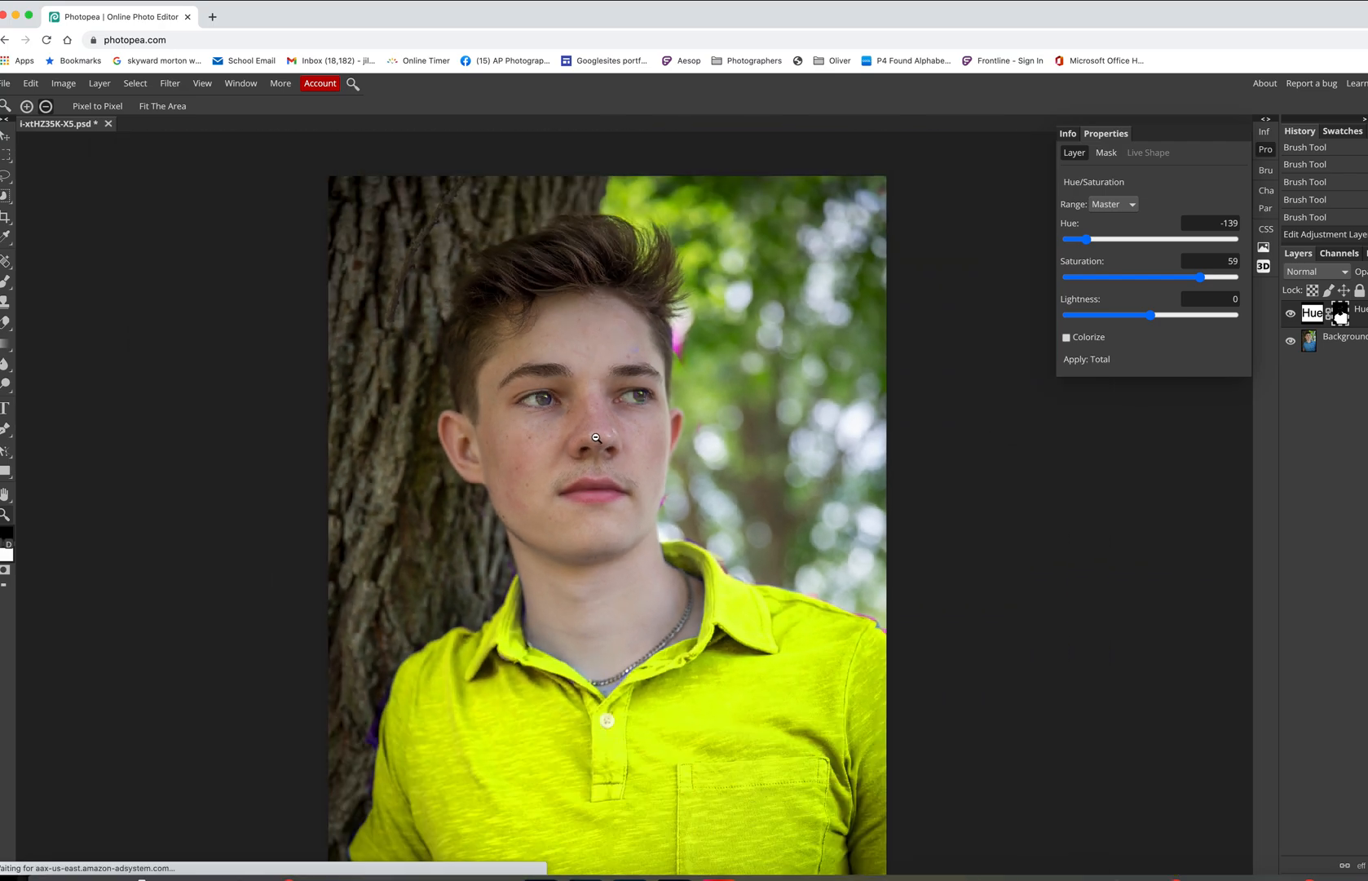
pyautogui.click(596, 437)
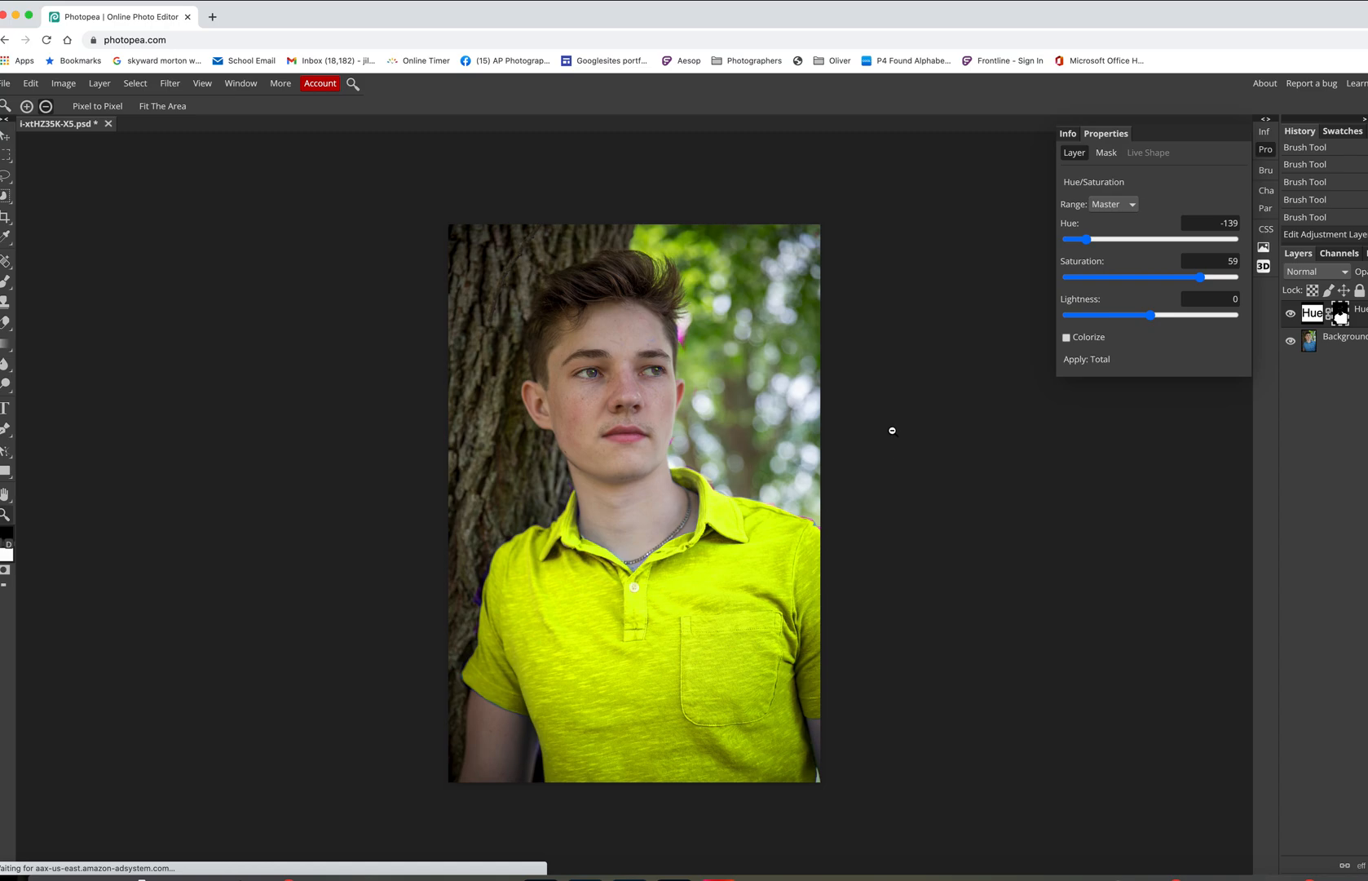
# Step: Try a muted purple shirt with hue 72 and saturation -43, and toggle the adjustment layer's visibility to compare
pyautogui.moveTo(1201, 278); pyautogui.dragTo(1108, 291)
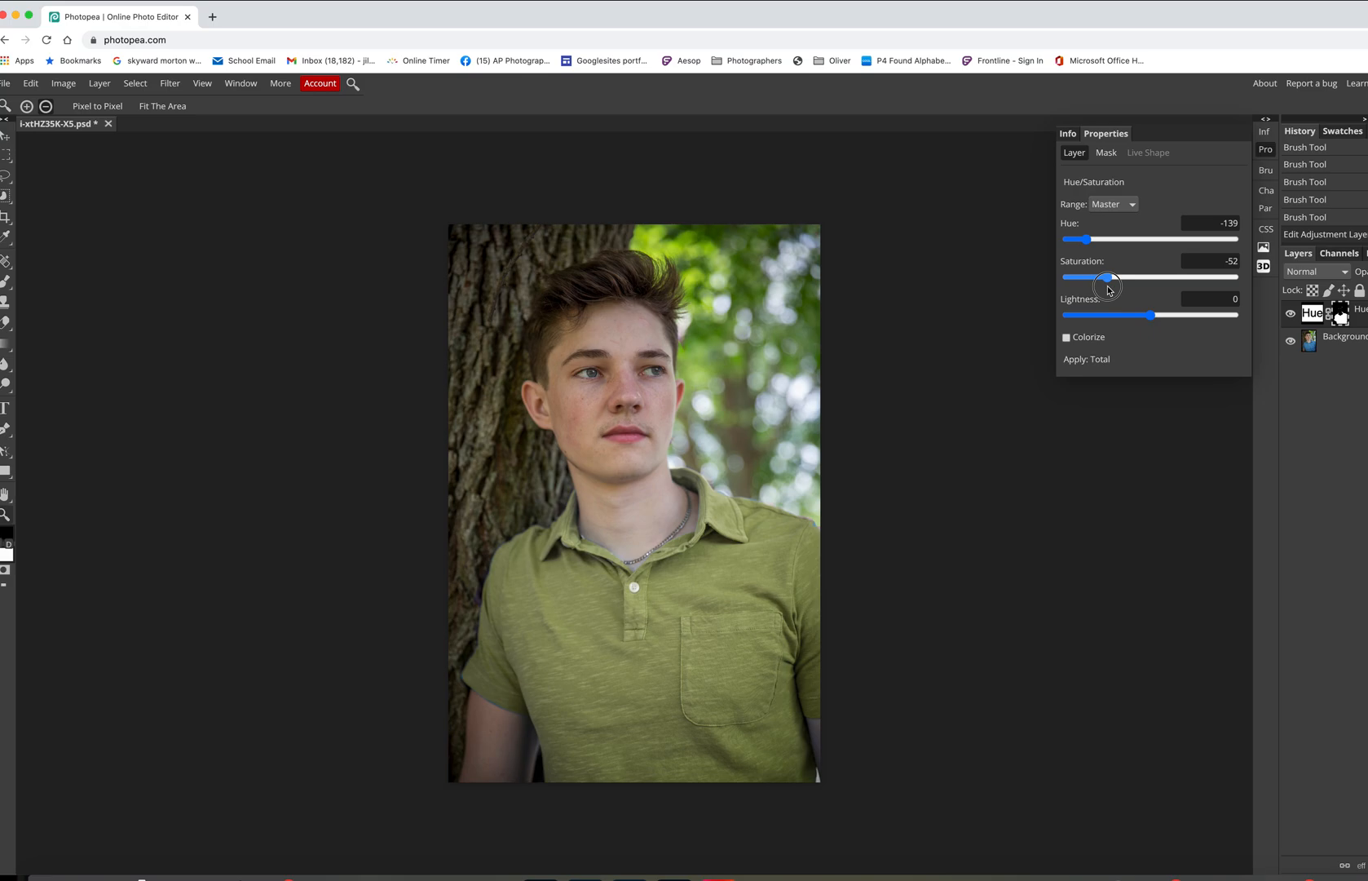
pyautogui.moveTo(1108, 289); pyautogui.dragTo(1188, 252)
pyautogui.click(1290, 314)
pyautogui.click(1290, 315)
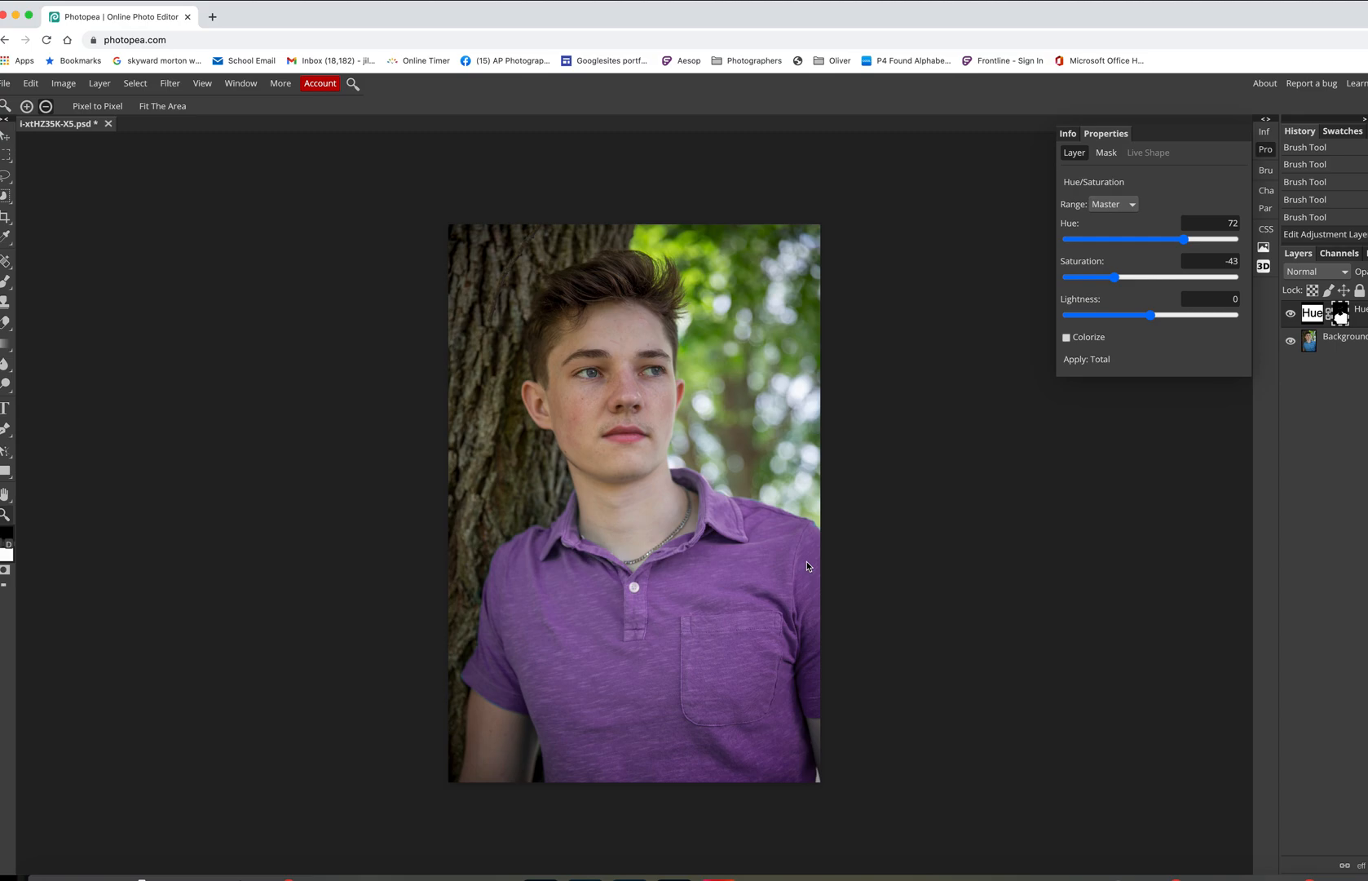
# Step: Paint black on the mask with the 10 px brush over the irises of both eyes
pyautogui.press('super+plus')
pyautogui.press('super+plus')
pyautogui.press('super+plus')
pyautogui.press('super+plus')
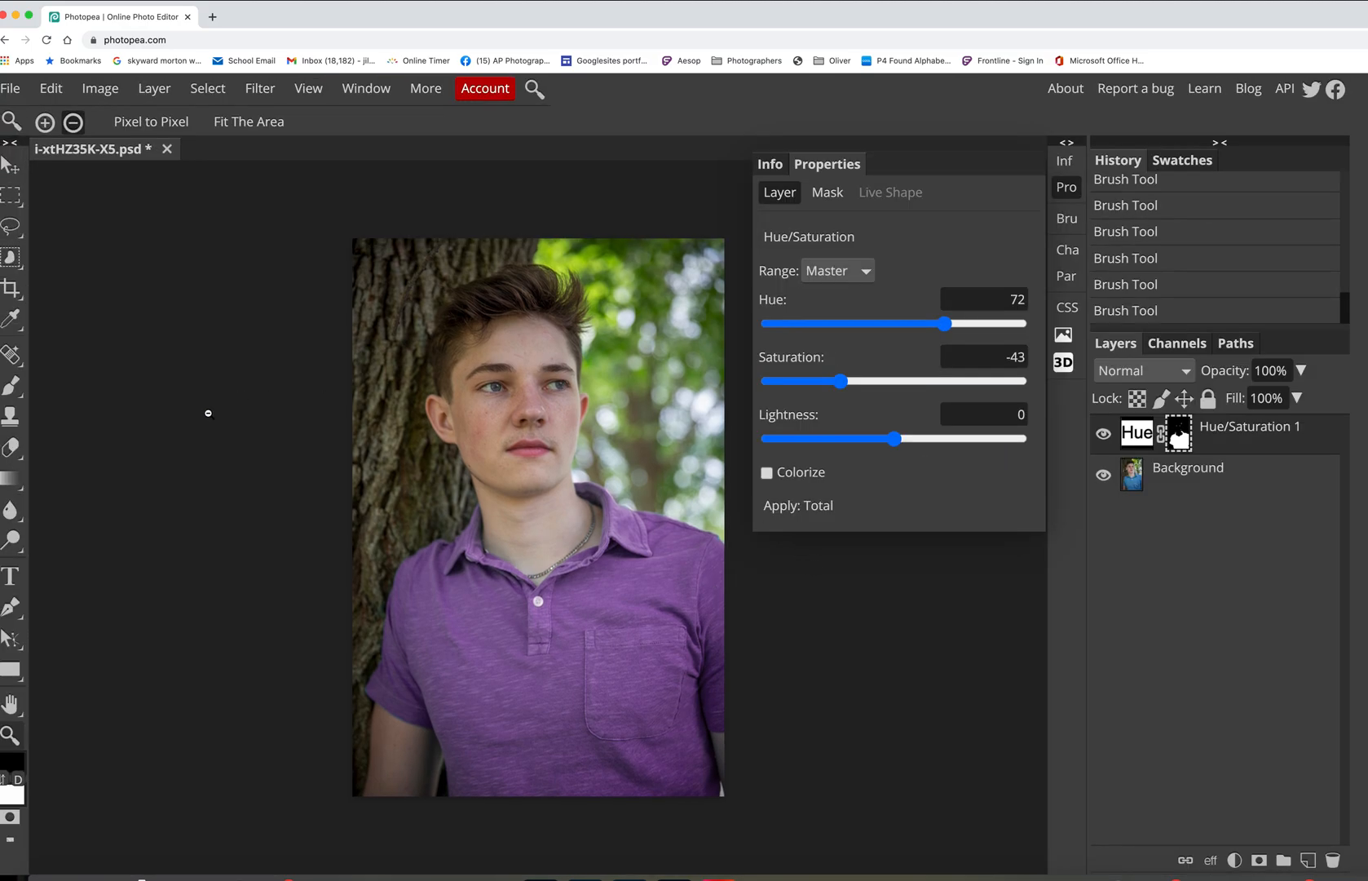
pyautogui.click(45, 121)
pyautogui.scroll(5, 499, 363)
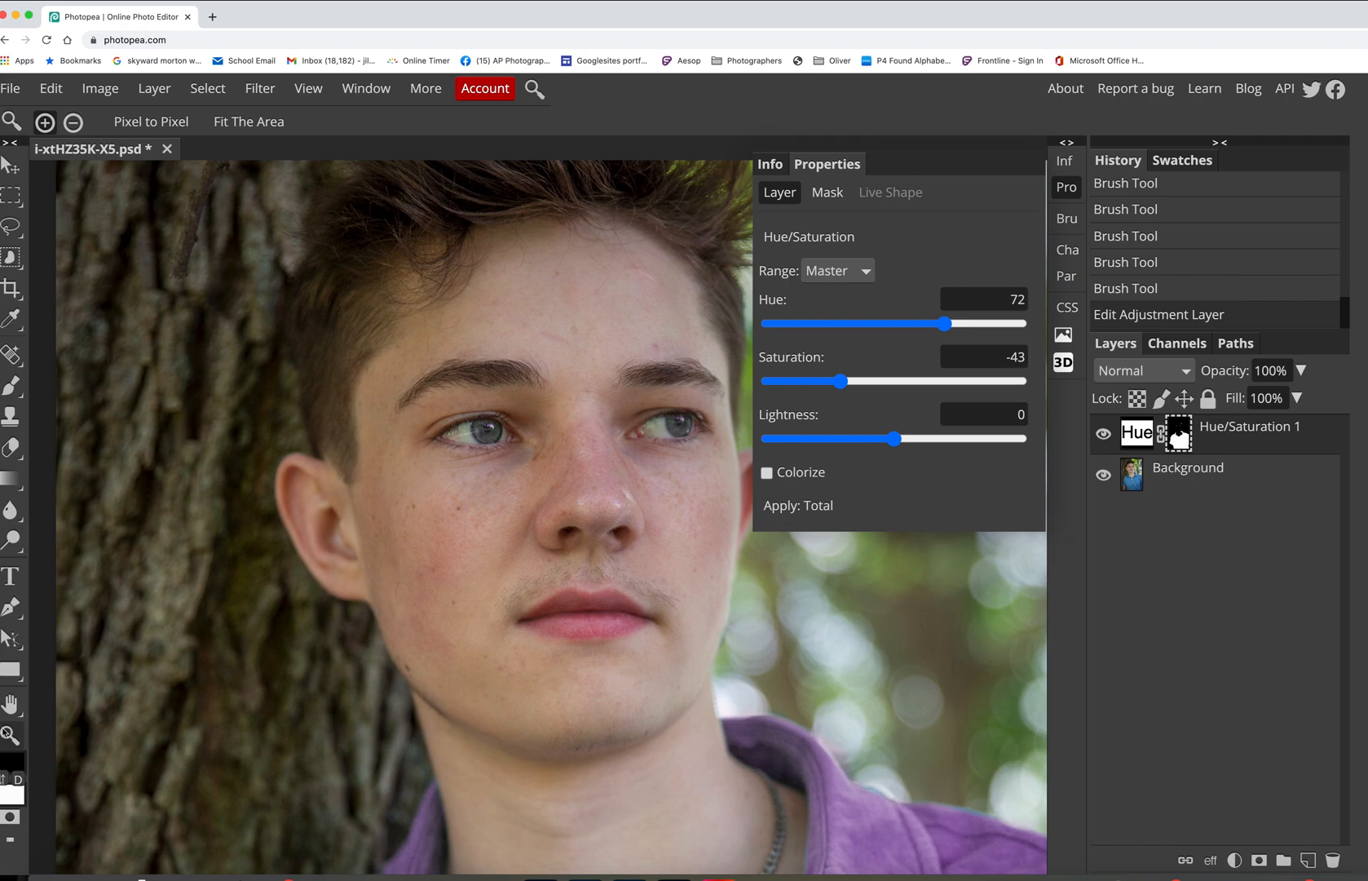
pyautogui.click(12, 386)
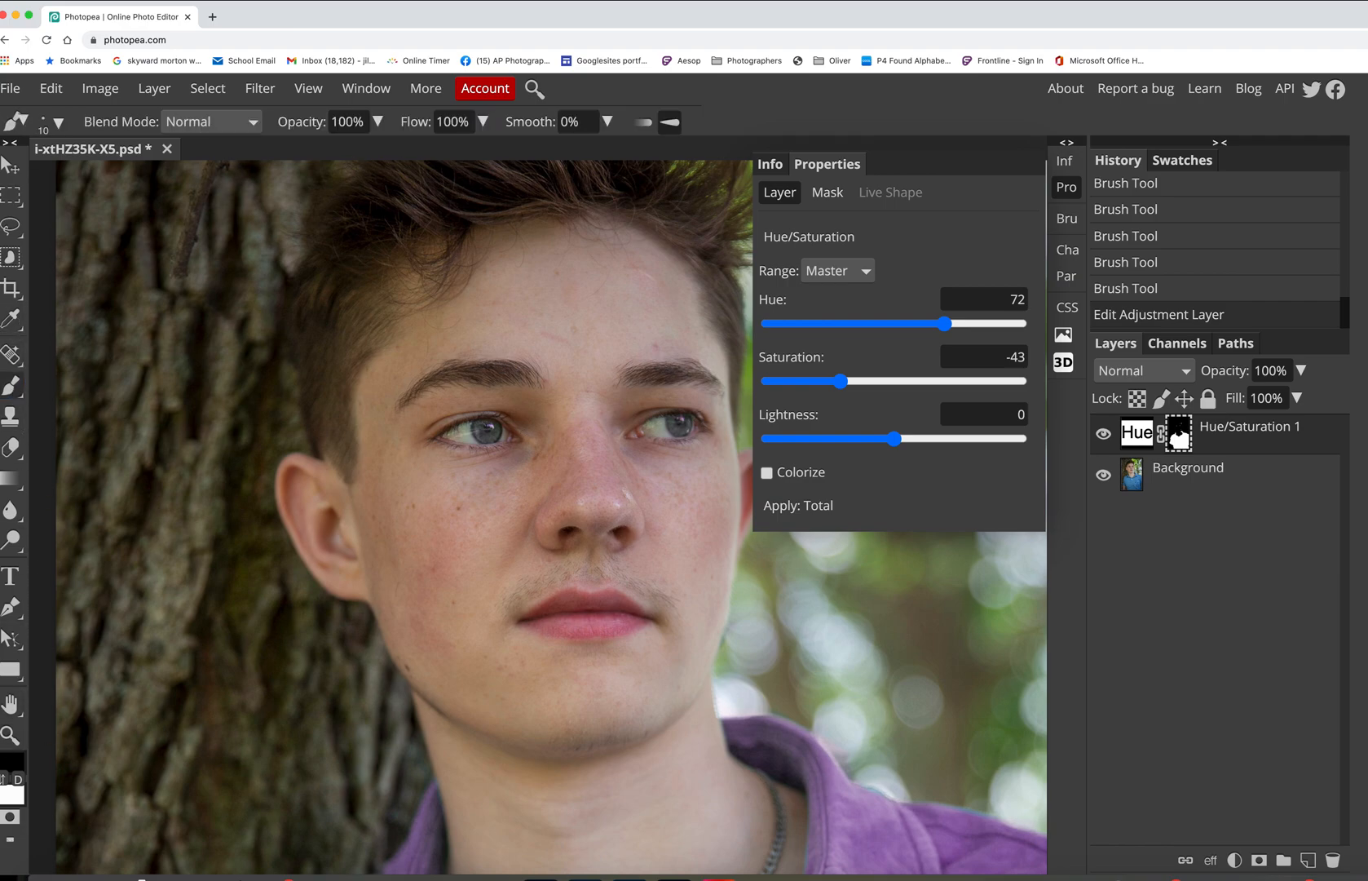
pyautogui.click(498, 433)
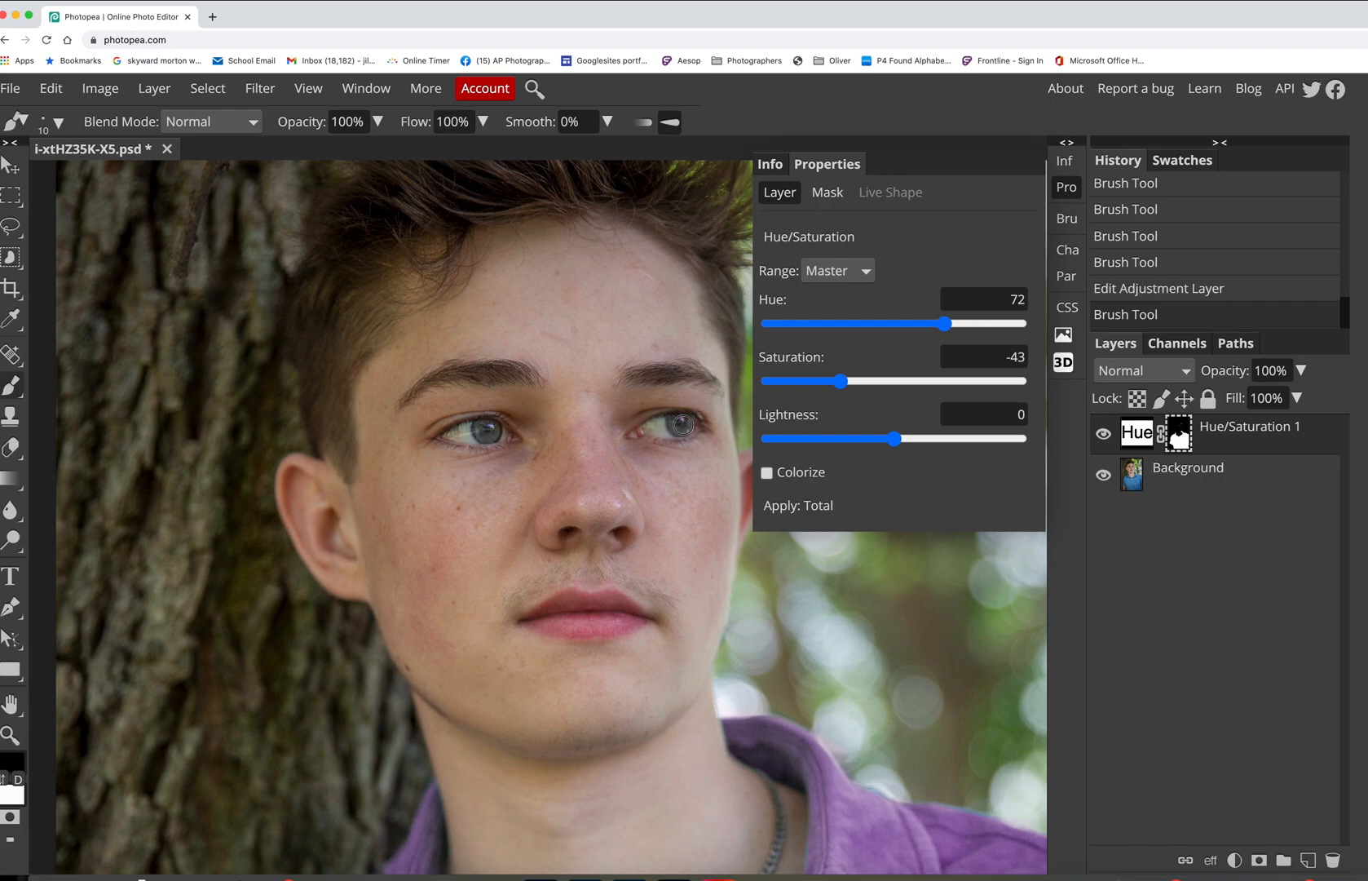
pyautogui.moveTo(676, 421); pyautogui.dragTo(681, 418)
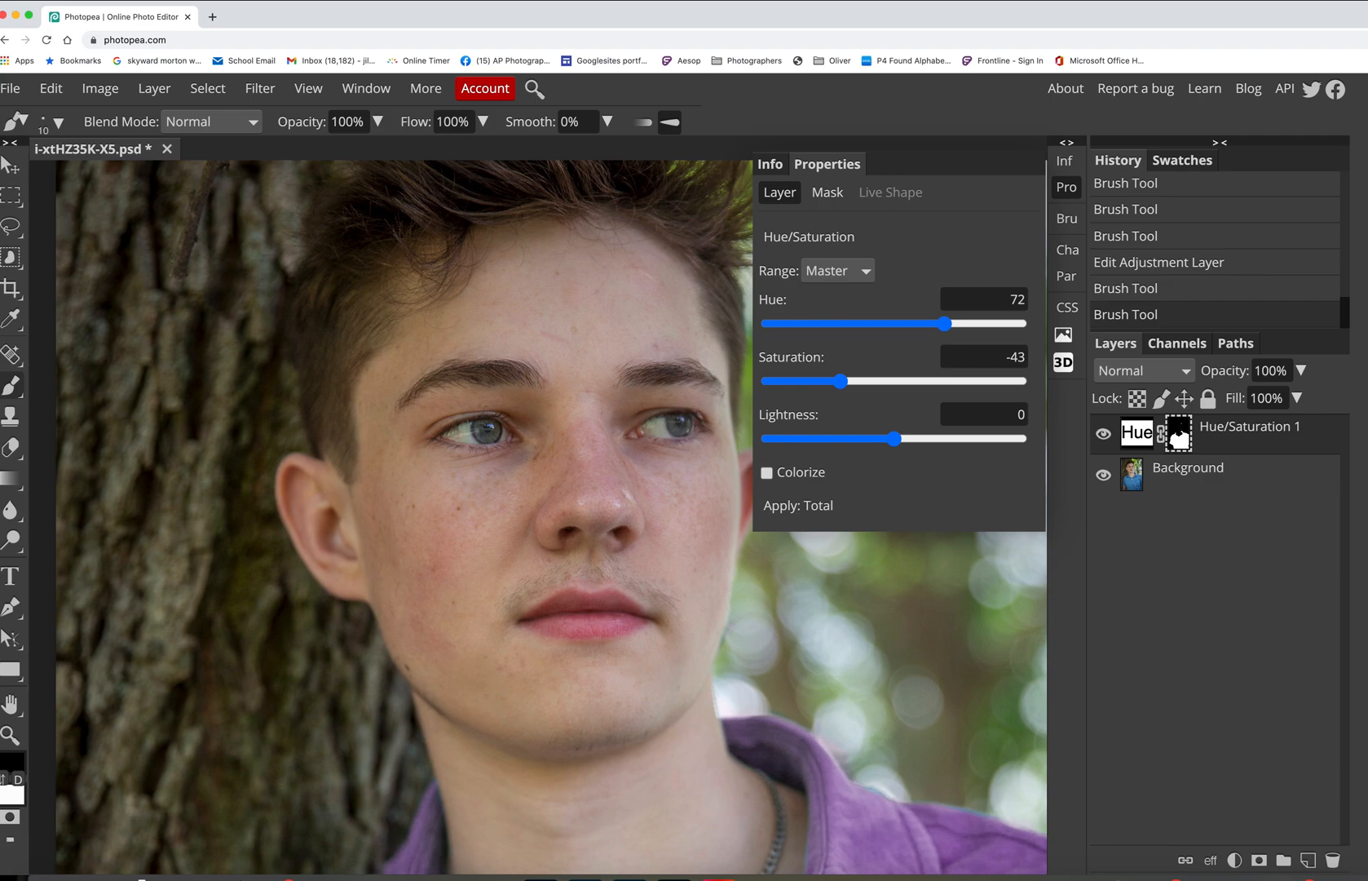
pyautogui.click(479, 423)
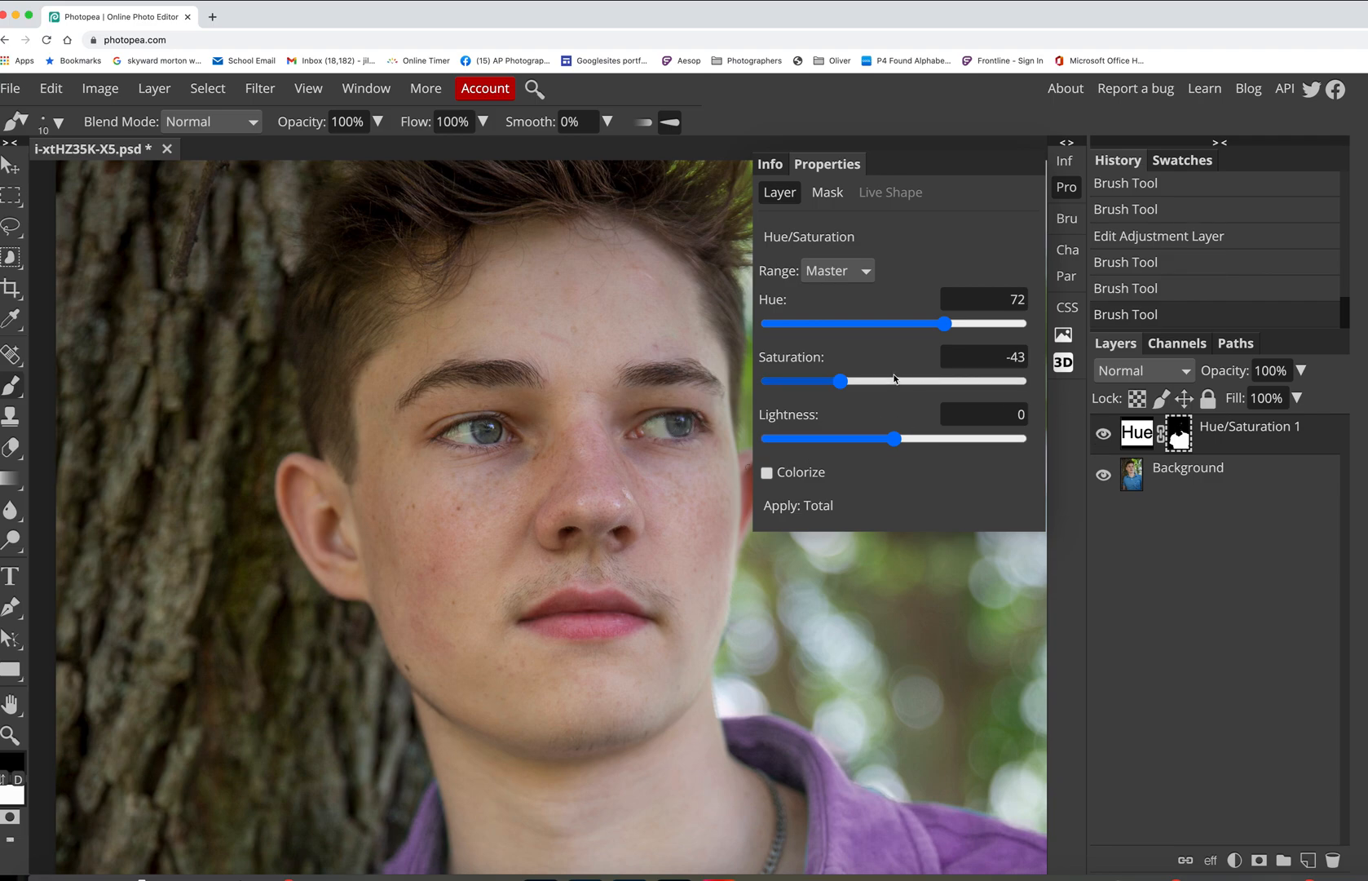
# Step: Try a turquoise shirt by setting the adjustment's hue to -31 and saturation to 43
pyautogui.moveTo(945, 323); pyautogui.dragTo(947, 381)
pyautogui.moveTo(893, 326)
pyautogui.mouseDown()
pyautogui.moveTo(936, 326)
pyautogui.moveTo(791, 335)
pyautogui.moveTo(872, 330)
pyautogui.mouseUp()
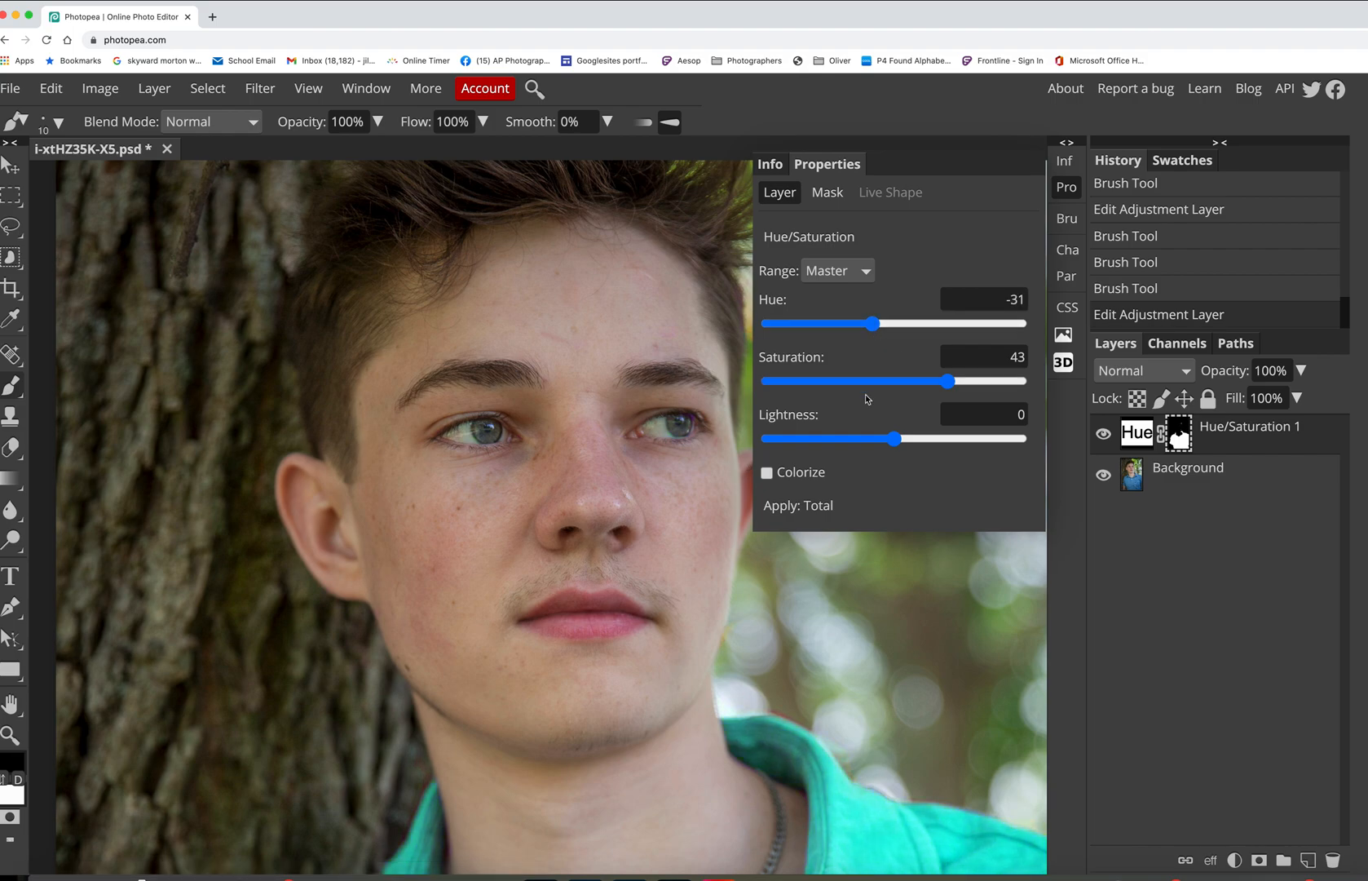
pyautogui.press('super+minus')
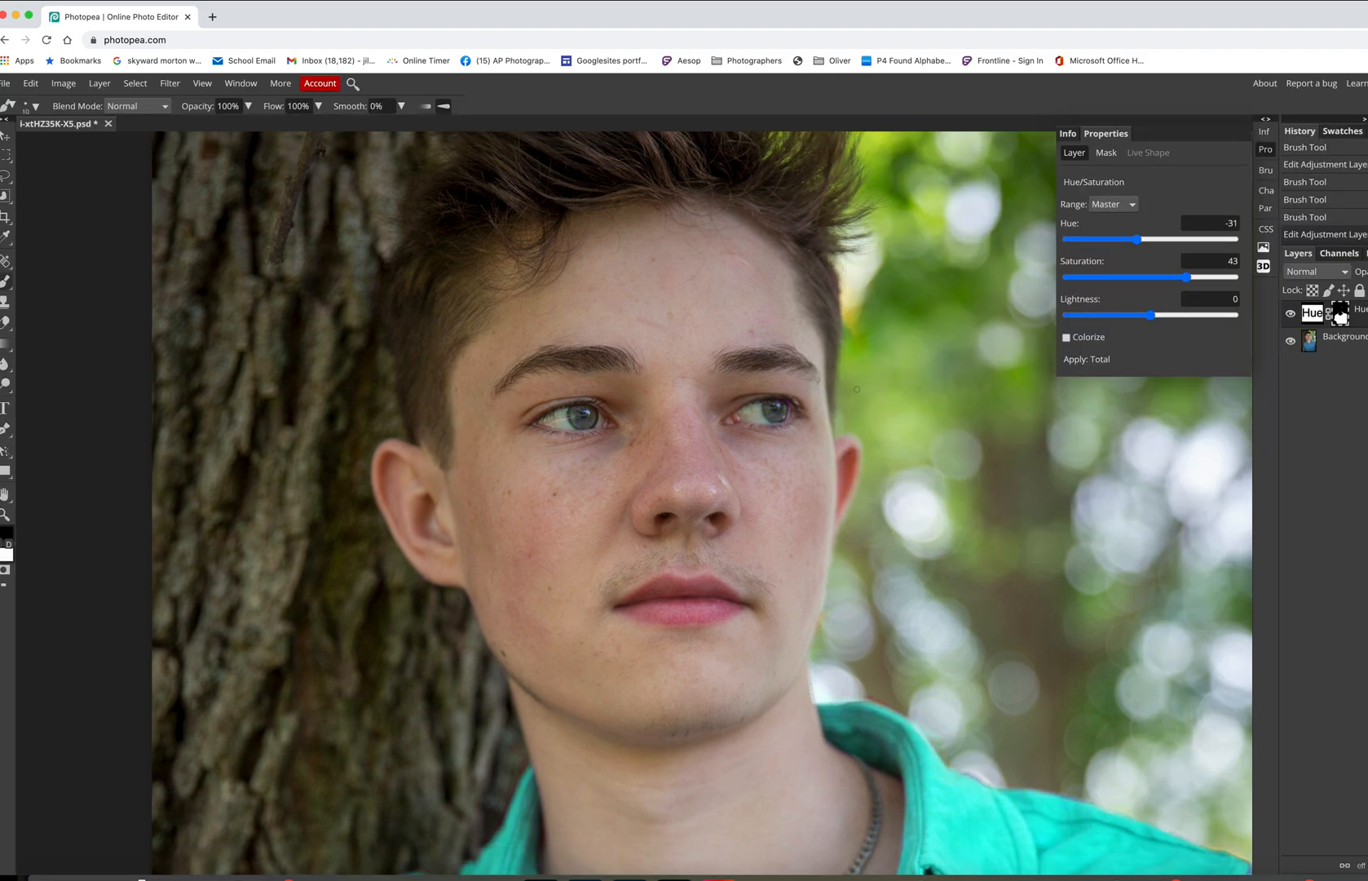
pyautogui.click(6, 514)
pyautogui.click(46, 107)
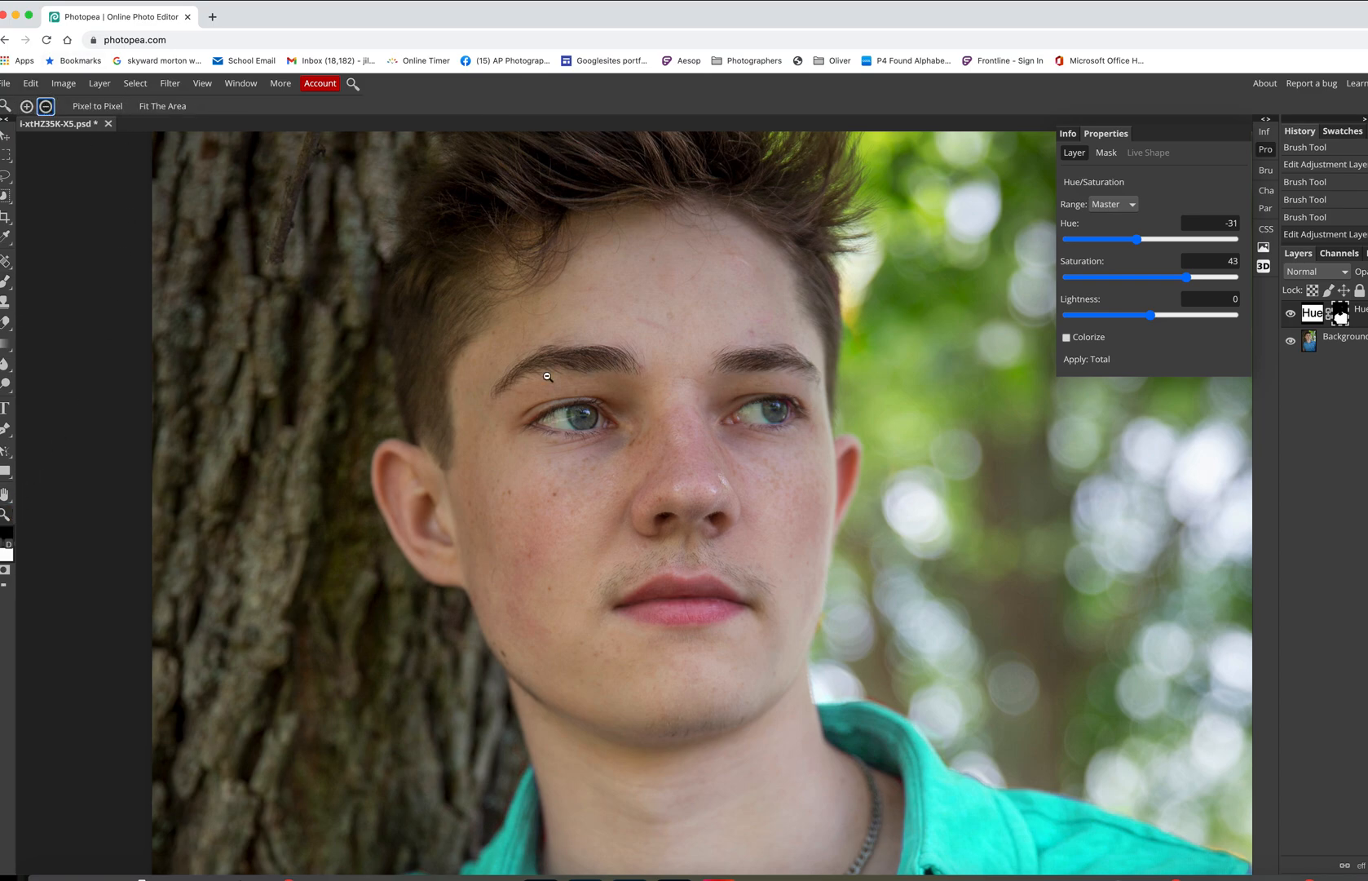
pyautogui.click(591, 382)
pyautogui.click(593, 382)
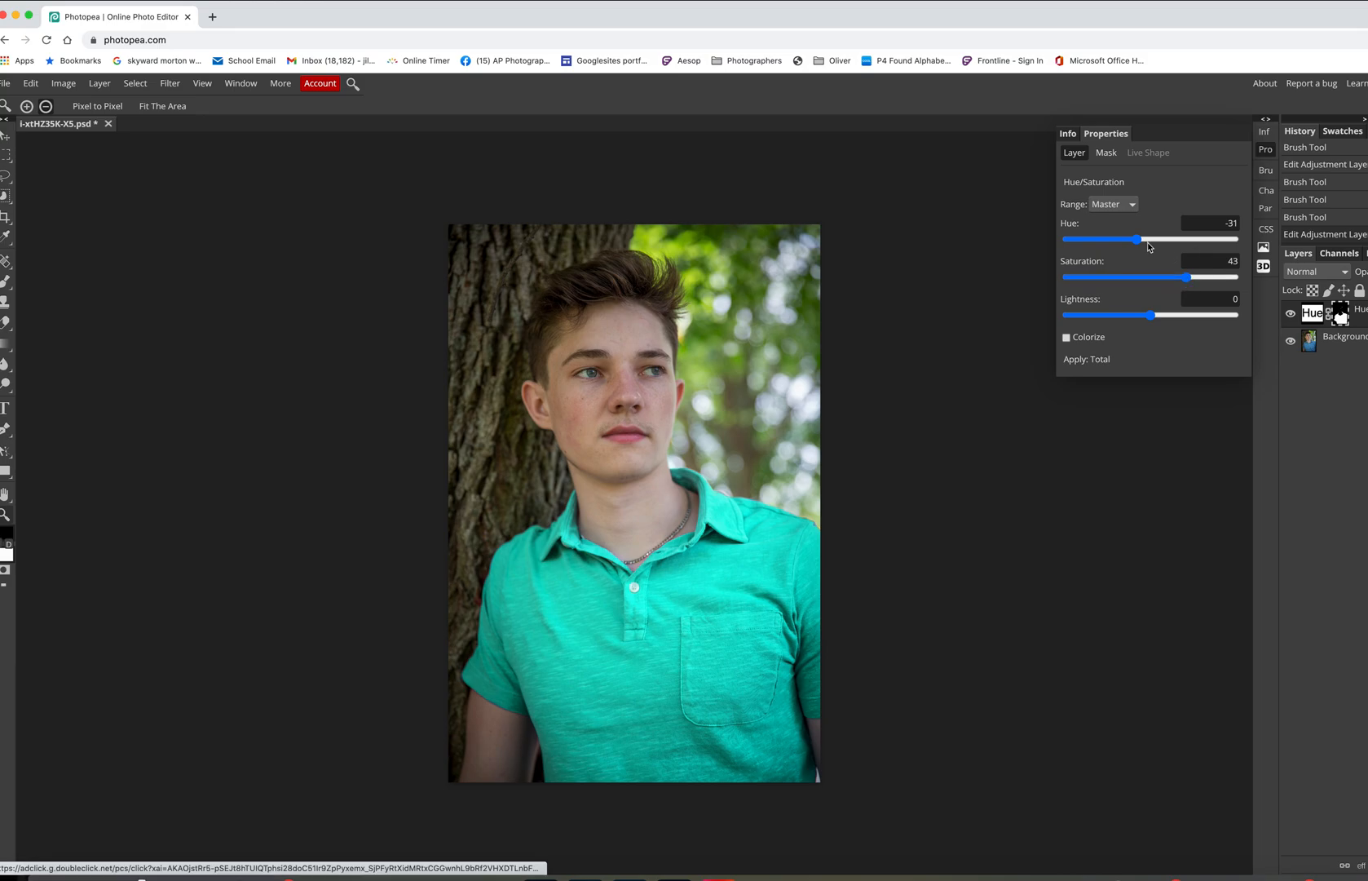
# Step: Set the adjustment's hue to -119 and saturation to -74 for a muted green shirt
pyautogui.moveTo(1136, 243); pyautogui.dragTo(1113, 242)
pyautogui.moveTo(1182, 277); pyautogui.dragTo(1208, 243)
pyautogui.moveTo(1220, 244); pyautogui.dragTo(1096, 250)
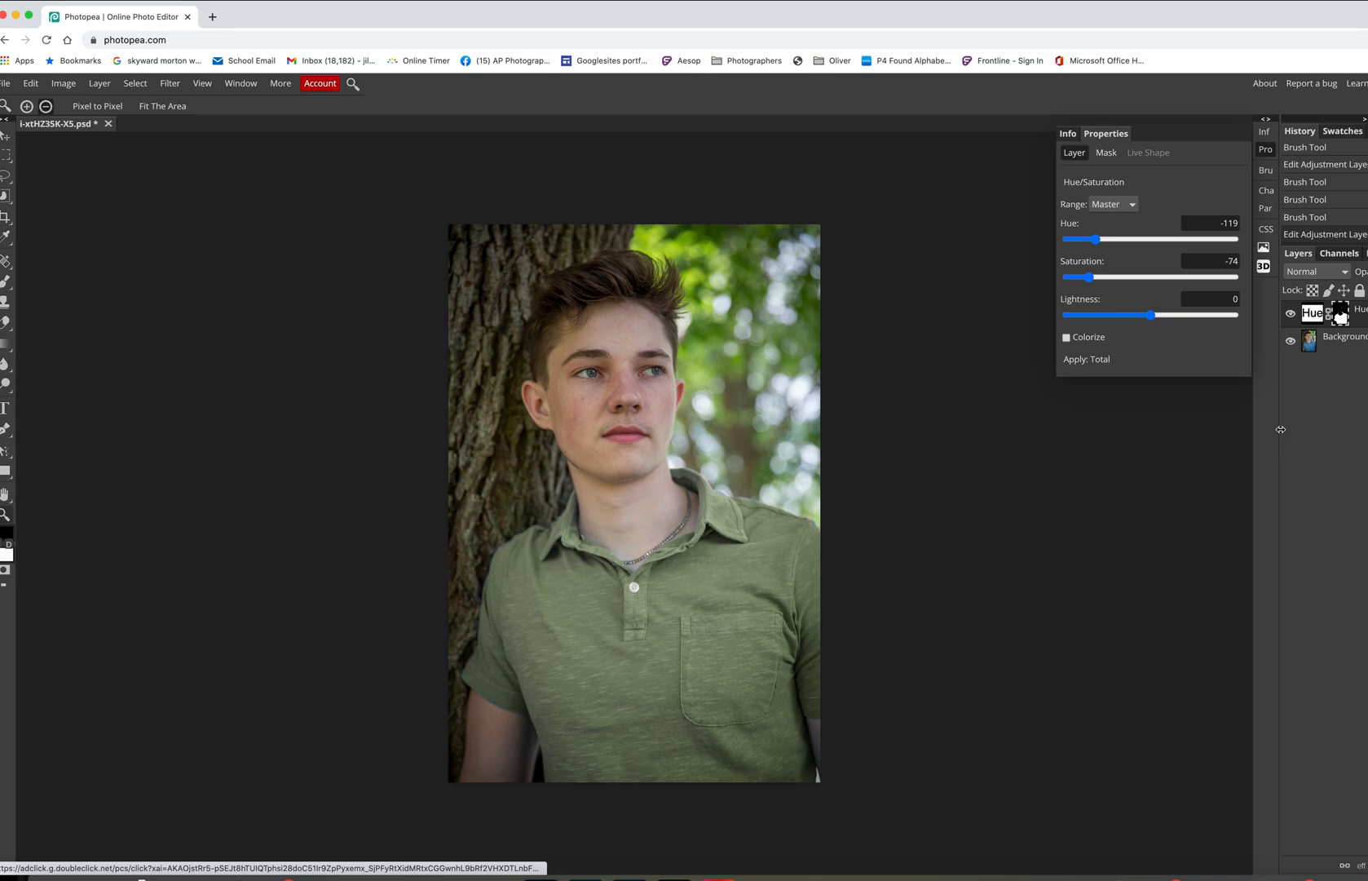
# Step: Open the list of export formats for the recolored portrait
pyautogui.moveTo(301, 22); pyautogui.dragTo(339, 22)
pyautogui.click(42, 83)
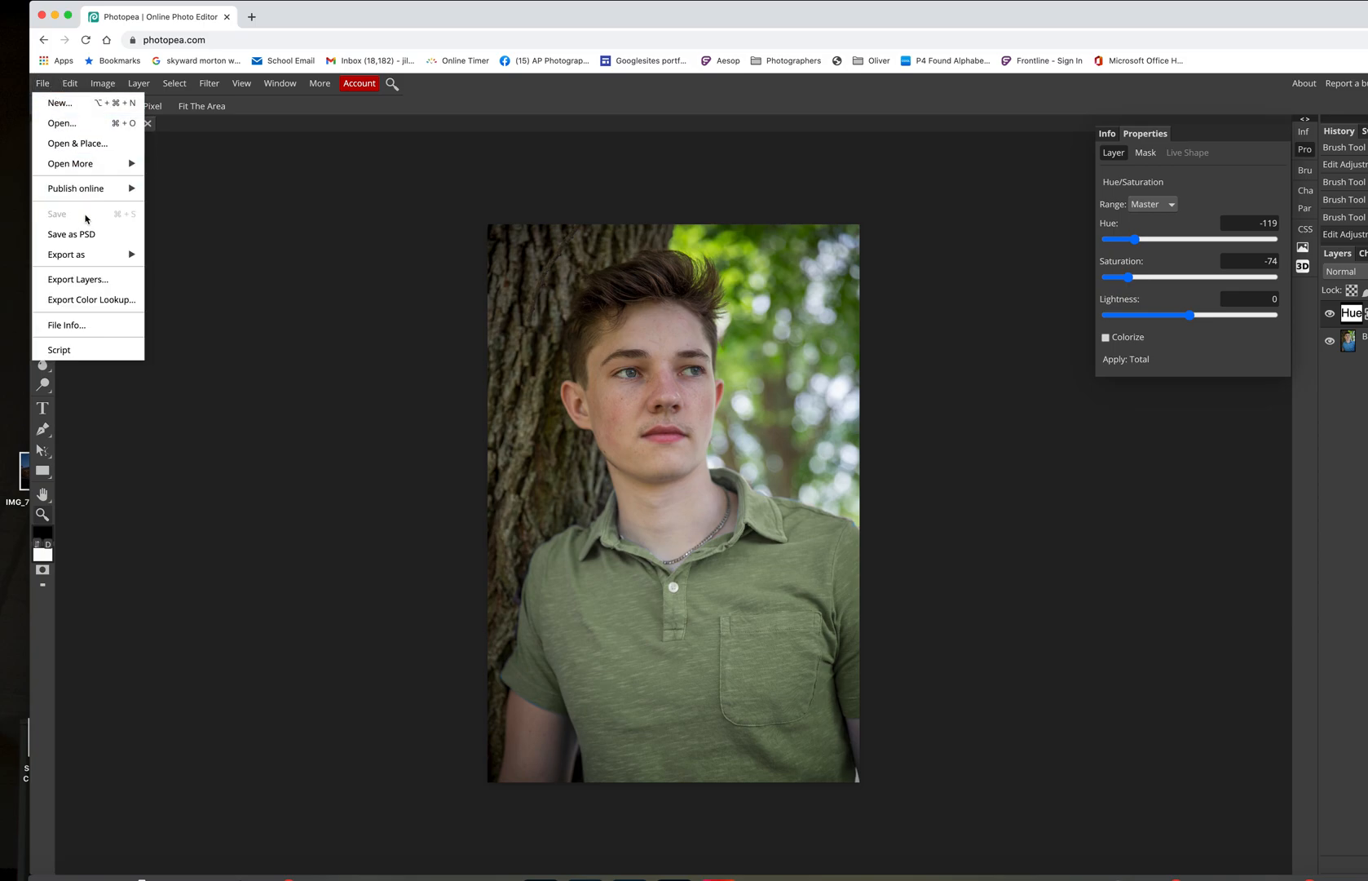
pyautogui.moveTo(130, 259)
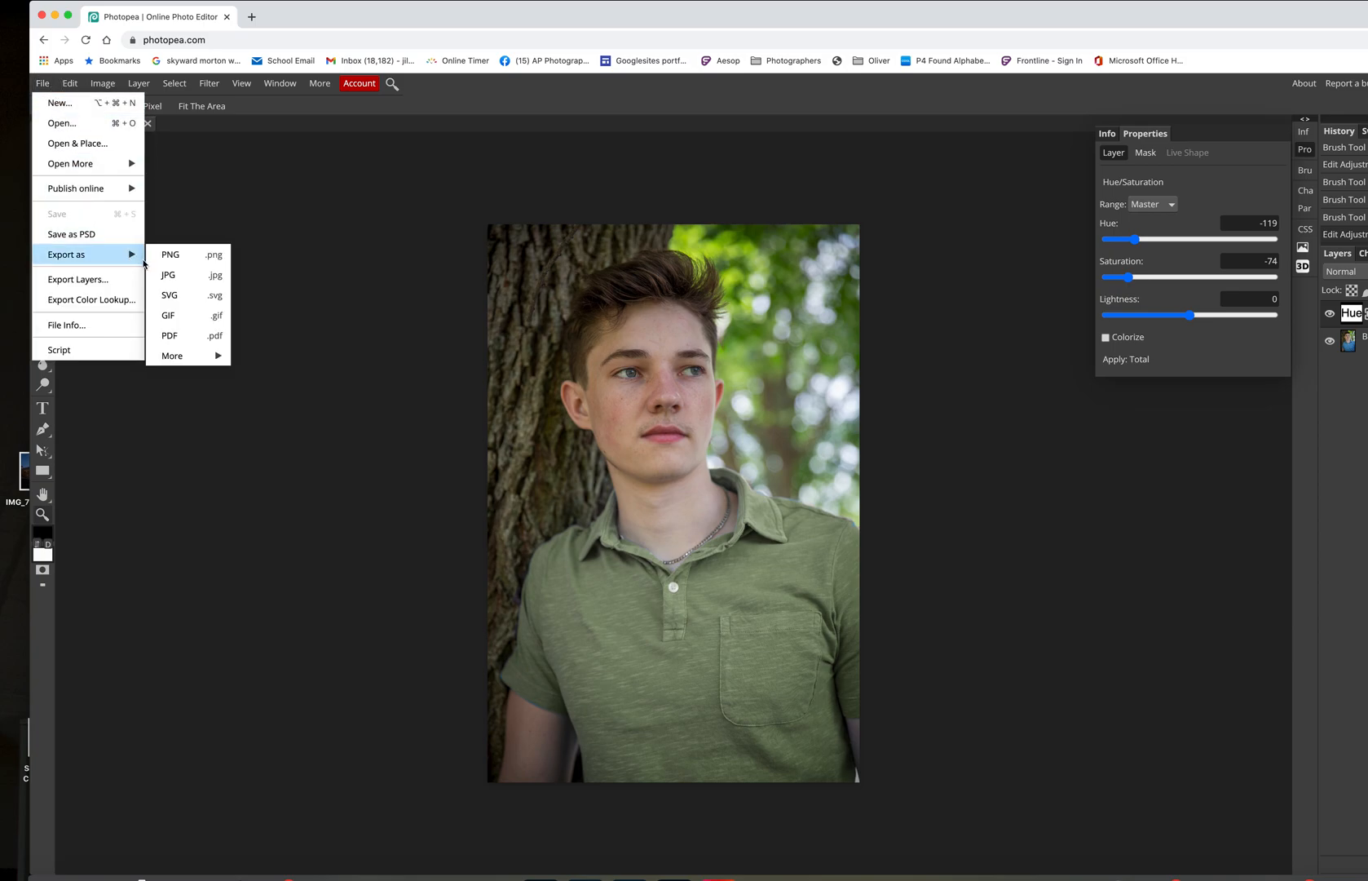